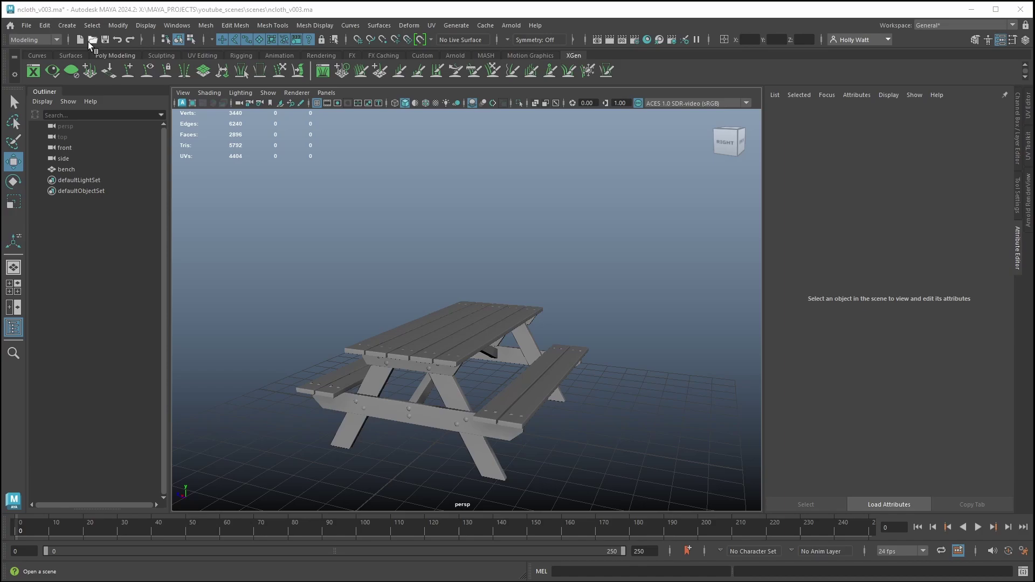
Create a polygon plane and raise it above the picnic table to about 1.44 units in Y.
{"action": "left_click", "coordinate": [67, 25]}
{"action": "mouse_move", "coordinate": [111, 67]}
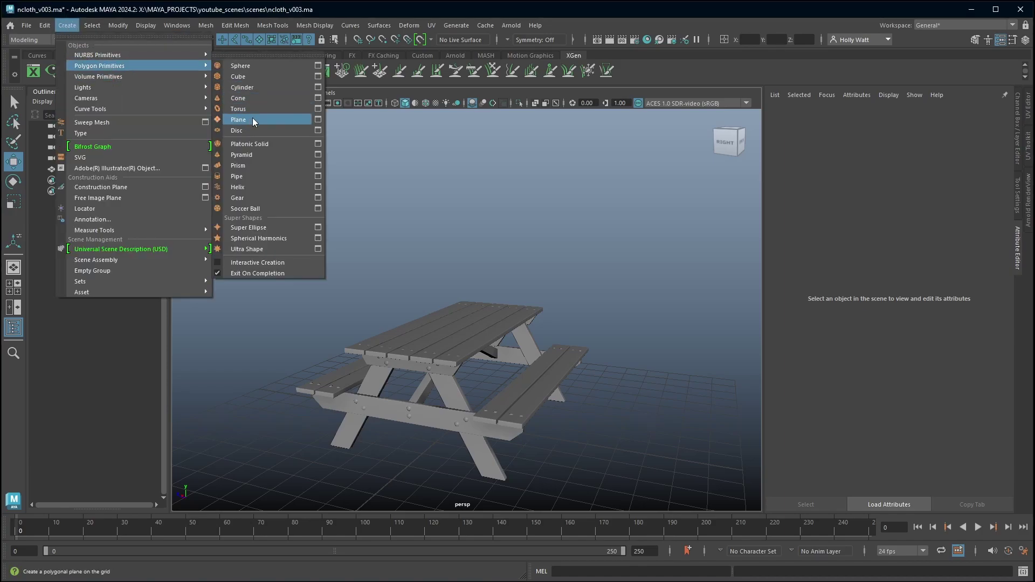
{"action": "left_click", "coordinate": [266, 118]}
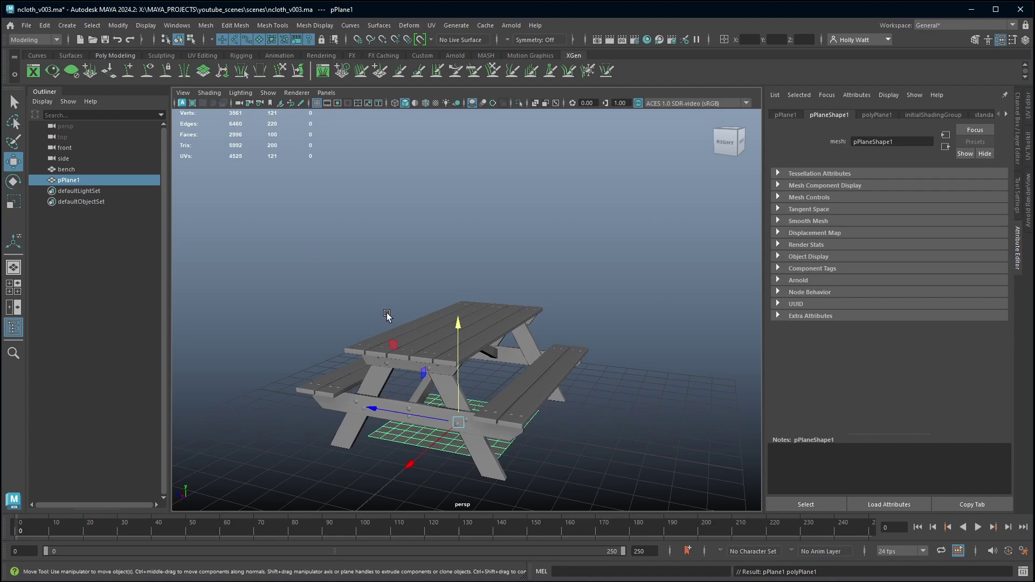
{"action": "left_click_drag", "start_coordinate": [459, 330], "coordinate": [472, 98]}
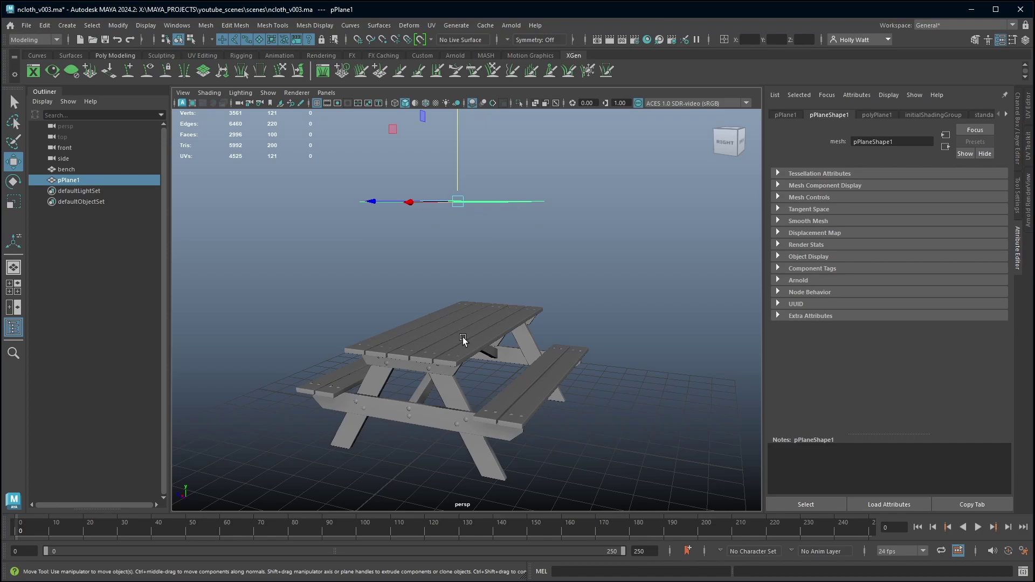
{"action": "left_click_drag", "start_coordinate": [463, 337], "coordinate": [459, 297], "text": "alt"}
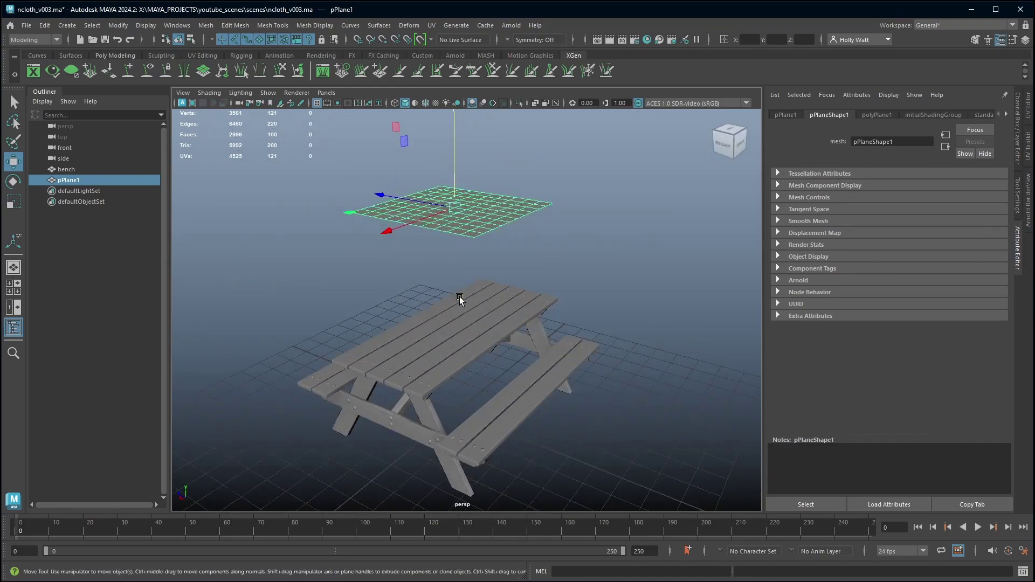
{"action": "left_click_drag", "start_coordinate": [487, 334], "coordinate": [448, 261], "text": "alt"}
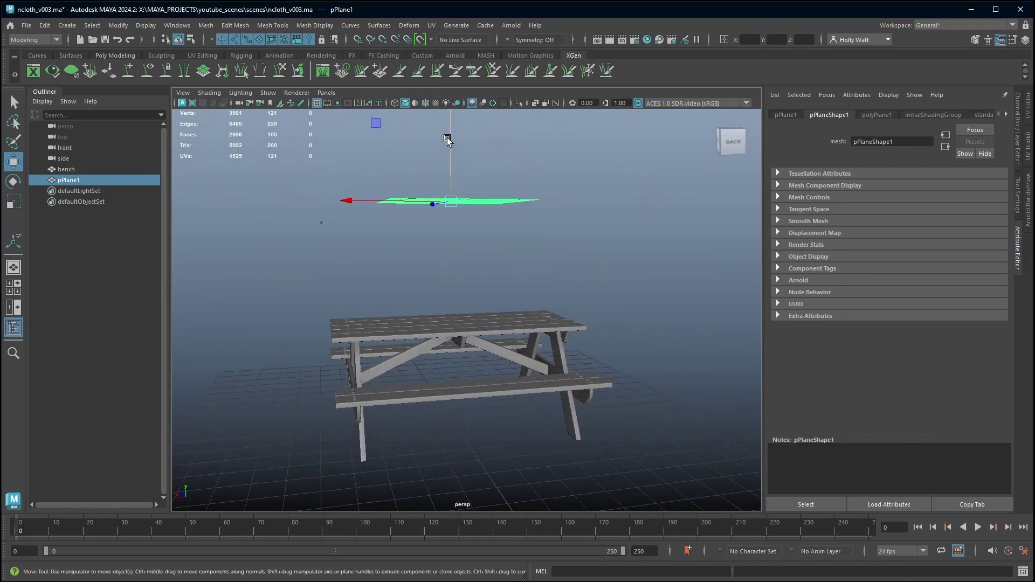
{"action": "left_click_drag", "start_coordinate": [447, 138], "coordinate": [500, 334]}
Scale the plane wider than the tabletop, setting Scale X to 2.7 and Scale Z to 1.7.
{"action": "key", "text": "r"}
{"action": "left_click_drag", "start_coordinate": [373, 306], "coordinate": [259, 411]}
{"action": "left_click_drag", "start_coordinate": [392, 219], "coordinate": [352, 196]}
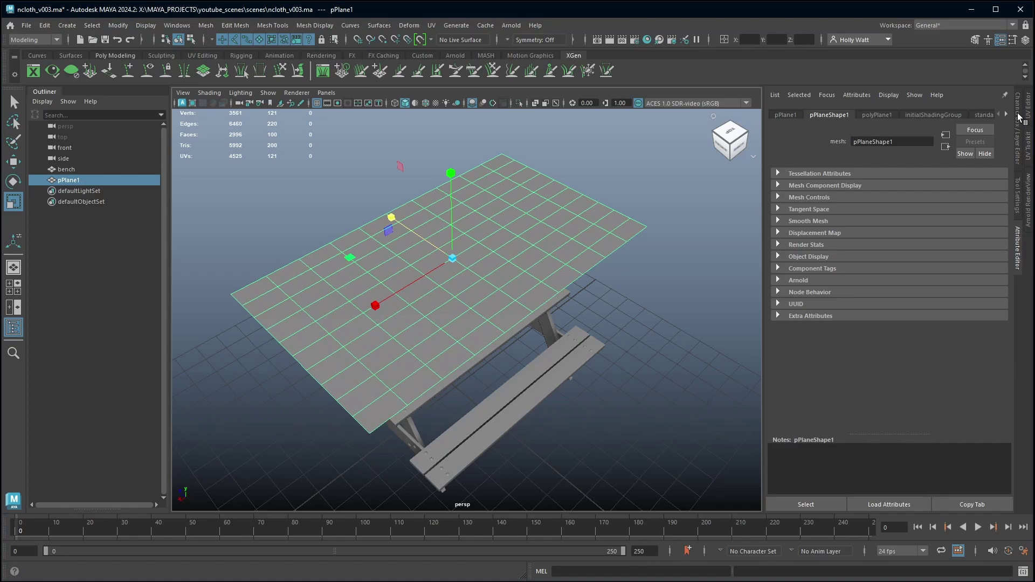
{"action": "left_click", "coordinate": [1017, 122]}
{"action": "left_click", "coordinate": [990, 176]}
{"action": "type", "text": "2.7"}
{"action": "key", "text": "Return"}
{"action": "left_click", "coordinate": [989, 193]}
{"action": "type", "text": "1.7"}
{"action": "key", "text": "Return"}
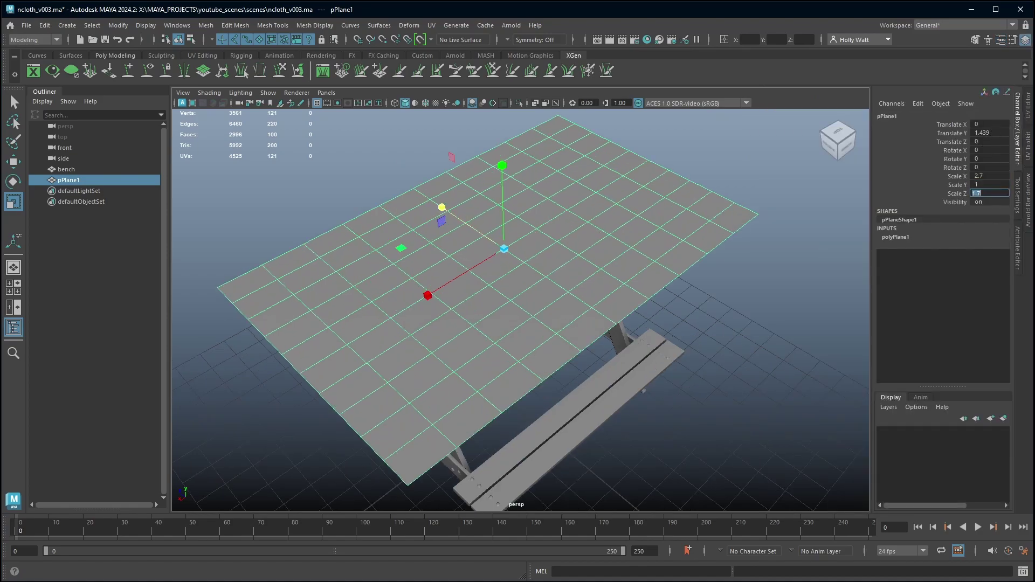
Try to add faces to the plane with the Smooth operation, and undo it.
{"action": "left_click_drag", "start_coordinate": [707, 302], "coordinate": [661, 312], "text": "alt"}
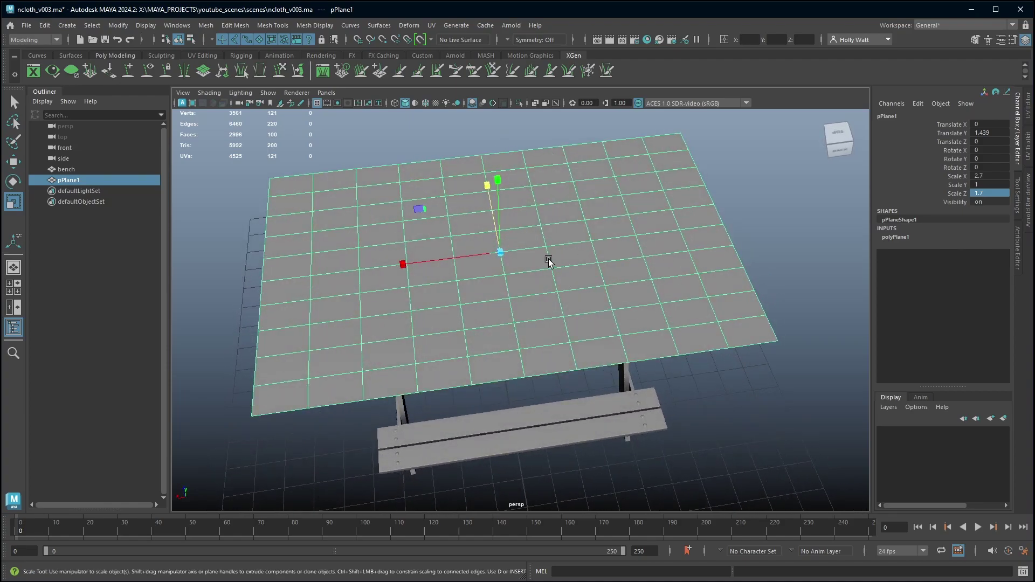
{"action": "left_click_drag", "start_coordinate": [458, 337], "coordinate": [569, 209], "text": "alt"}
{"action": "left_click_drag", "start_coordinate": [561, 318], "coordinate": [545, 318], "text": "alt"}
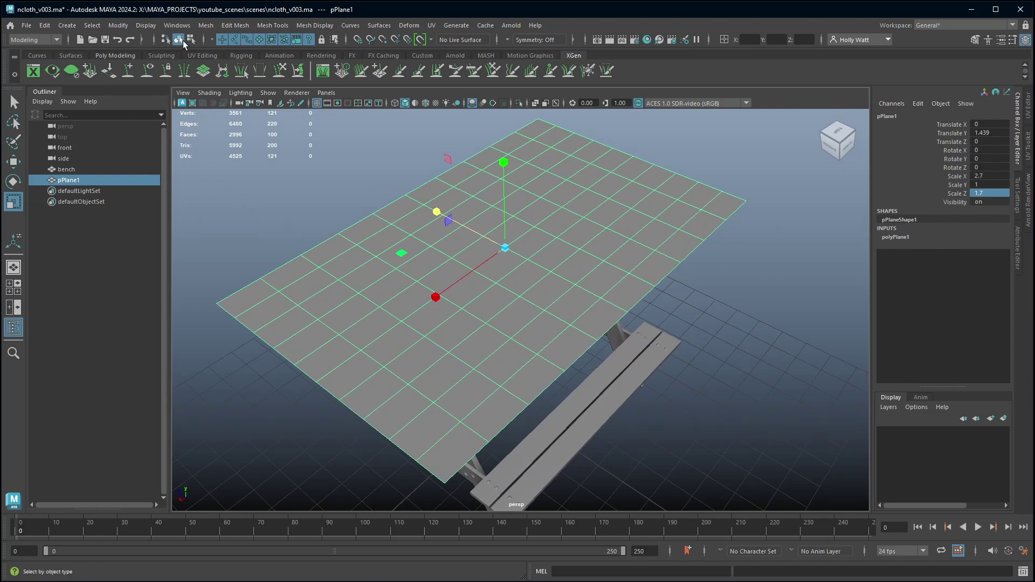
{"action": "left_click", "coordinate": [205, 30]}
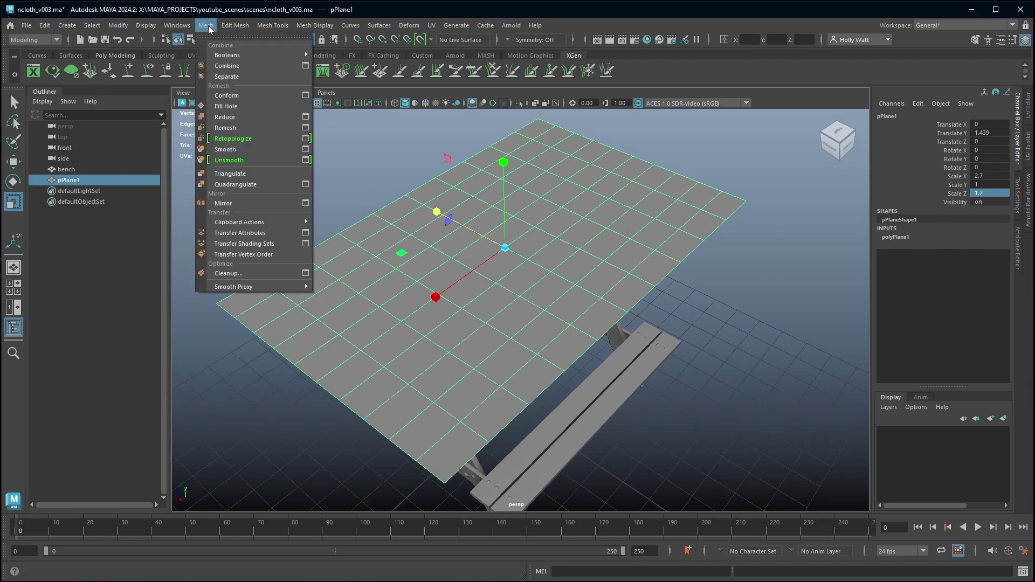
{"action": "left_click", "coordinate": [236, 150]}
{"action": "left_click_drag", "start_coordinate": [481, 349], "coordinate": [542, 376], "text": "alt"}
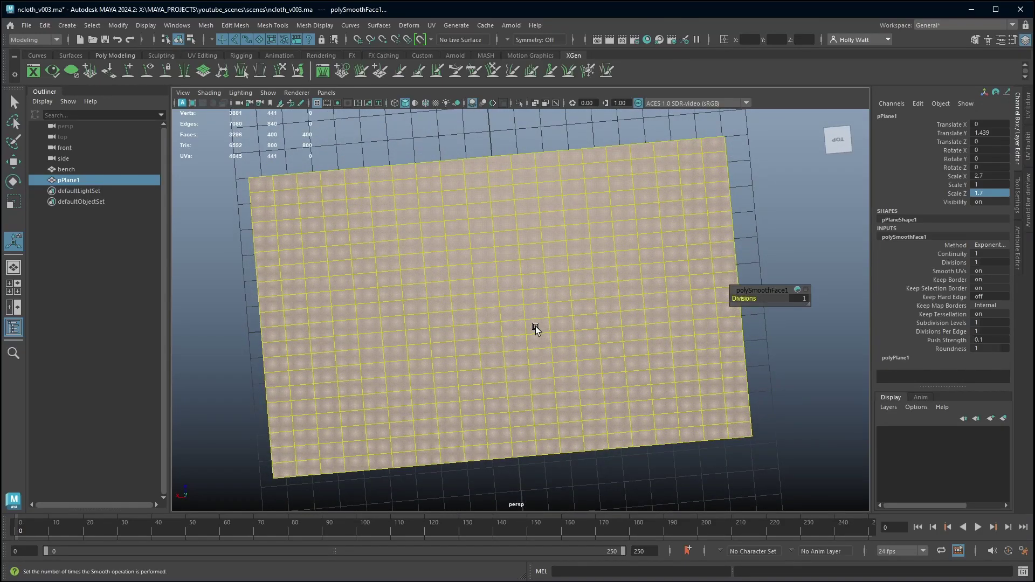
{"action": "left_click_drag", "start_coordinate": [534, 384], "coordinate": [565, 361], "text": "alt"}
{"action": "left_click", "coordinate": [735, 428]}
{"action": "key", "text": "ctrl+z"}
{"action": "key", "text": "ctrl+z"}
Set the plane's construction subdivisions to 50 in width and 30 in height.
{"action": "left_click_drag", "start_coordinate": [754, 426], "coordinate": [765, 398], "text": "alt"}
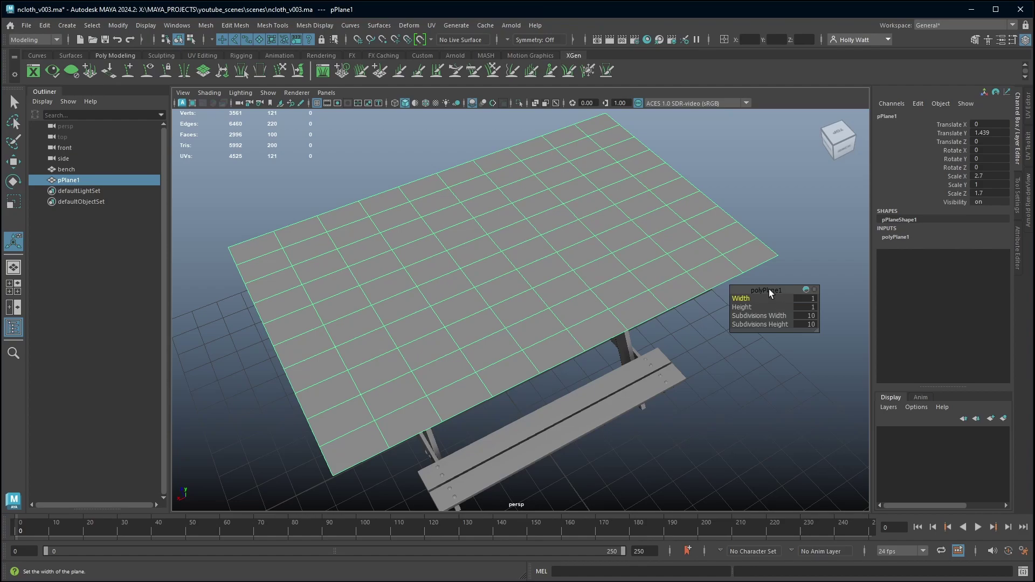
{"action": "mouse_move", "coordinate": [769, 289]}
{"action": "left_mouse_down"}
{"action": "mouse_move", "coordinate": [702, 268]}
{"action": "mouse_move", "coordinate": [768, 285]}
{"action": "mouse_move", "coordinate": [742, 282]}
{"action": "mouse_move", "coordinate": [746, 296]}
{"action": "mouse_move", "coordinate": [755, 283]}
{"action": "left_mouse_up"}
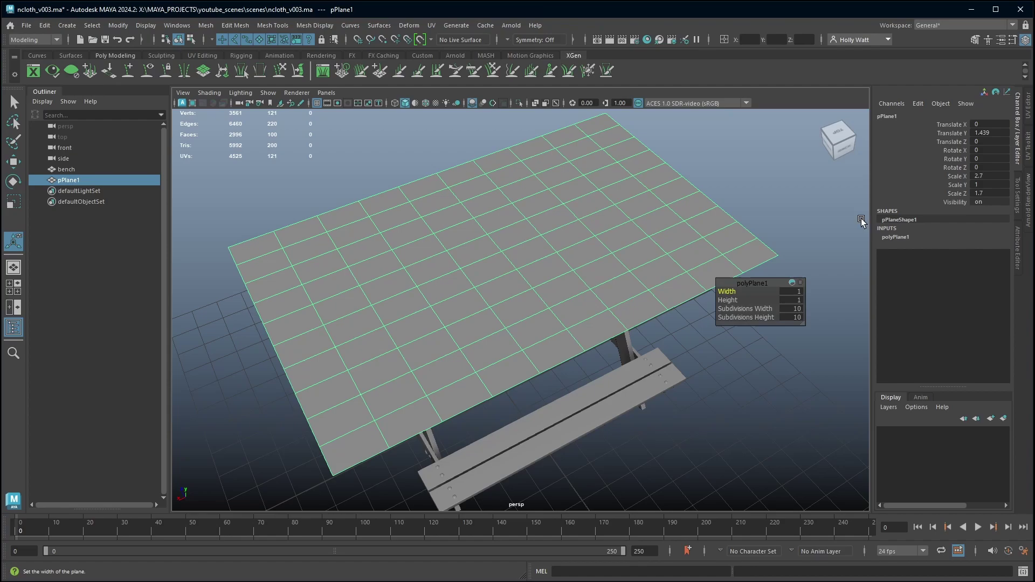
{"action": "left_click", "coordinate": [896, 238]}
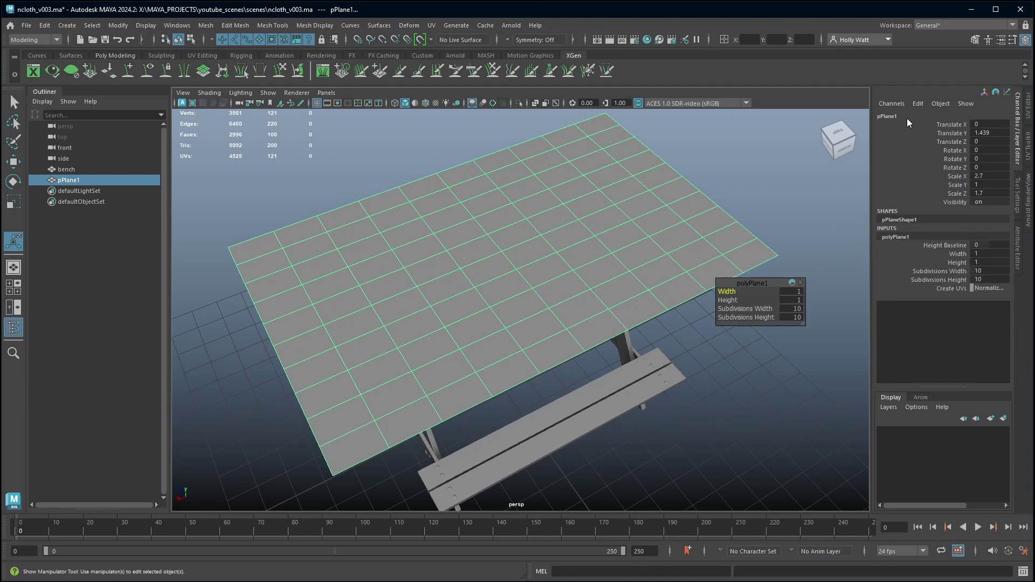
{"action": "double_click", "coordinate": [990, 271]}
{"action": "key", "text": "Tab"}
{"action": "key", "text": "Return"}
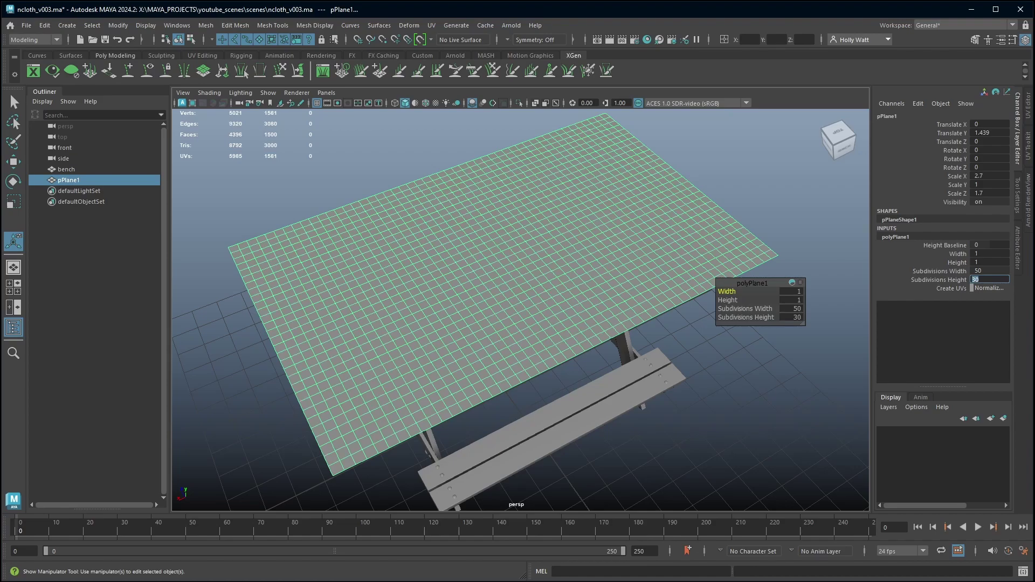
Set the plane's Subdivisions Width to 60 and Subdivisions Height to 40.
{"action": "double_click", "coordinate": [993, 271]}
{"action": "type", "text": "60"}
{"action": "key", "text": "Tab"}
{"action": "type", "text": "40"}
{"action": "key", "text": "Return"}
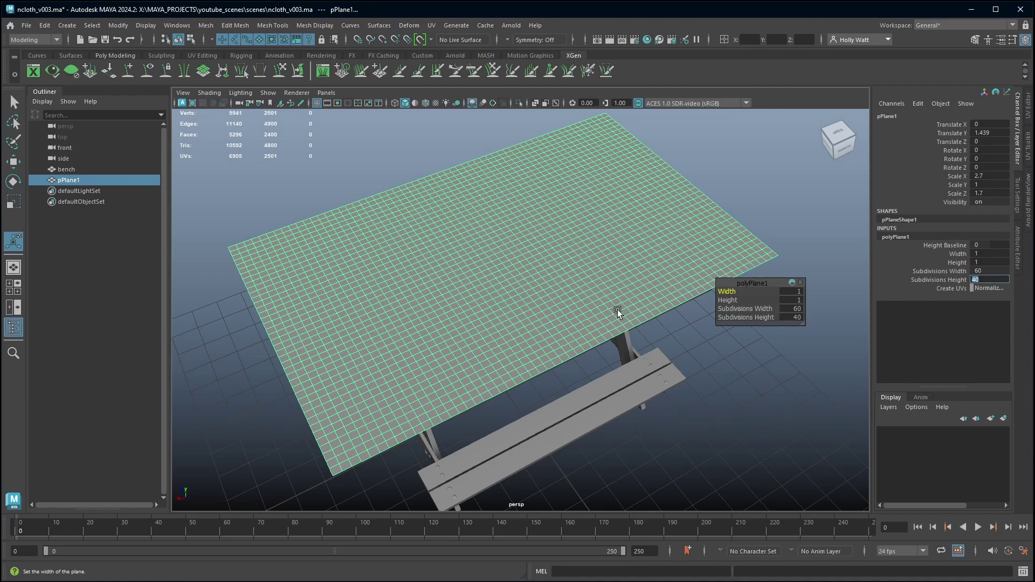
{"action": "left_click_drag", "start_coordinate": [753, 282], "coordinate": [795, 296]}
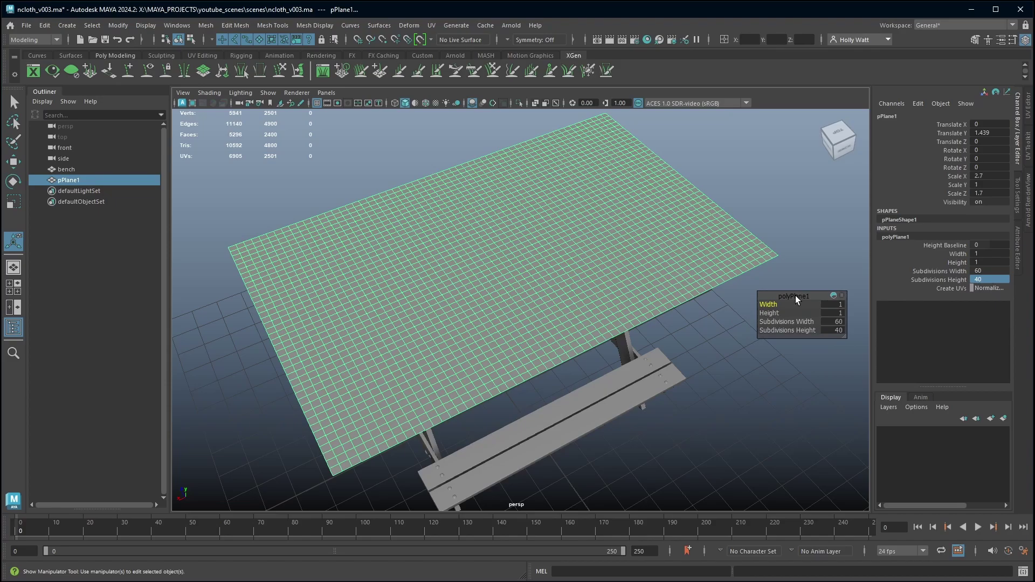
Freeze the transformations of the plane above the picnic table.
{"action": "left_click_drag", "start_coordinate": [572, 450], "coordinate": [617, 362], "text": "alt"}
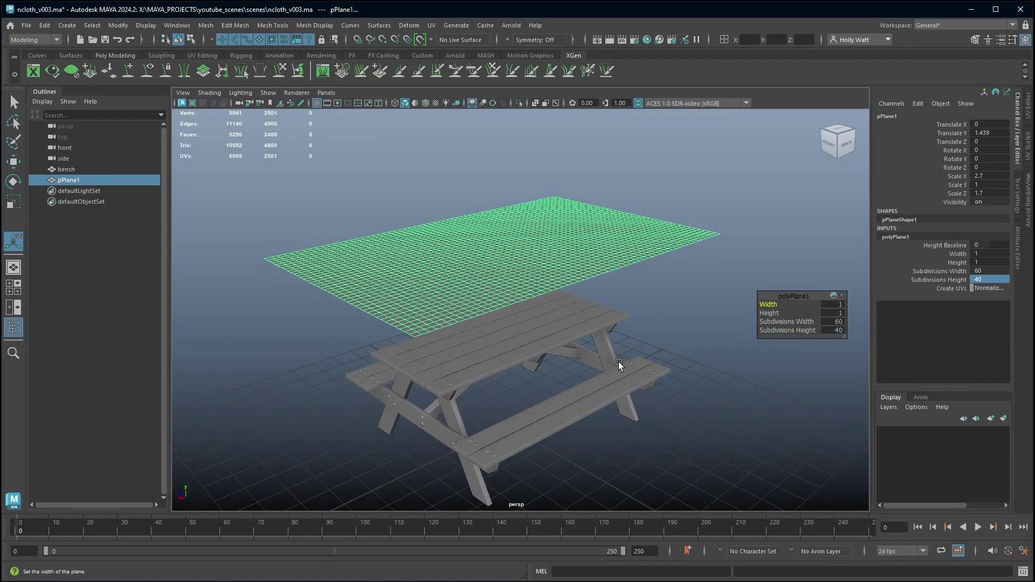
{"action": "left_click", "coordinate": [418, 274]}
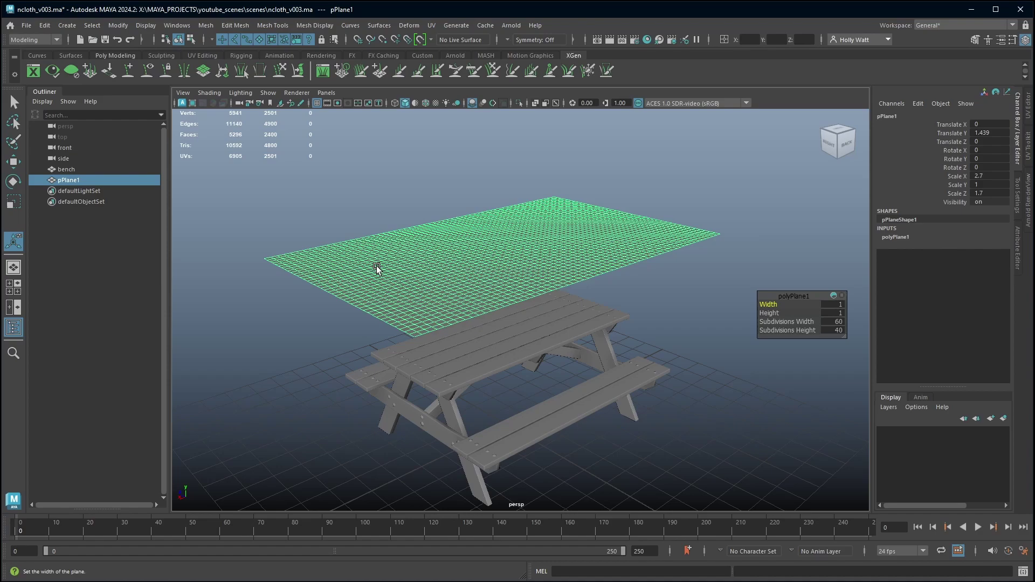
{"action": "left_click", "coordinate": [118, 25]}
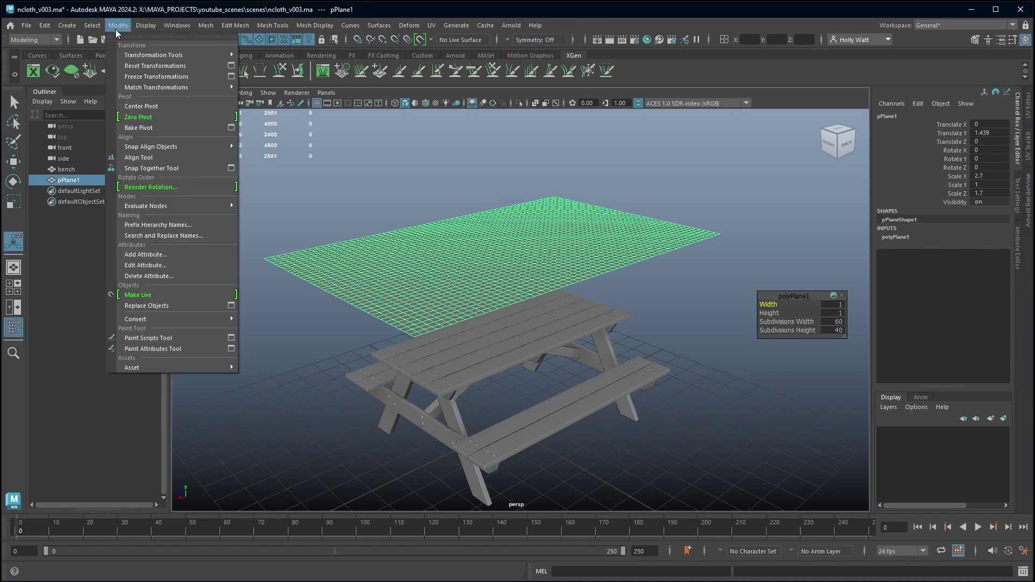
{"action": "left_click", "coordinate": [142, 74]}
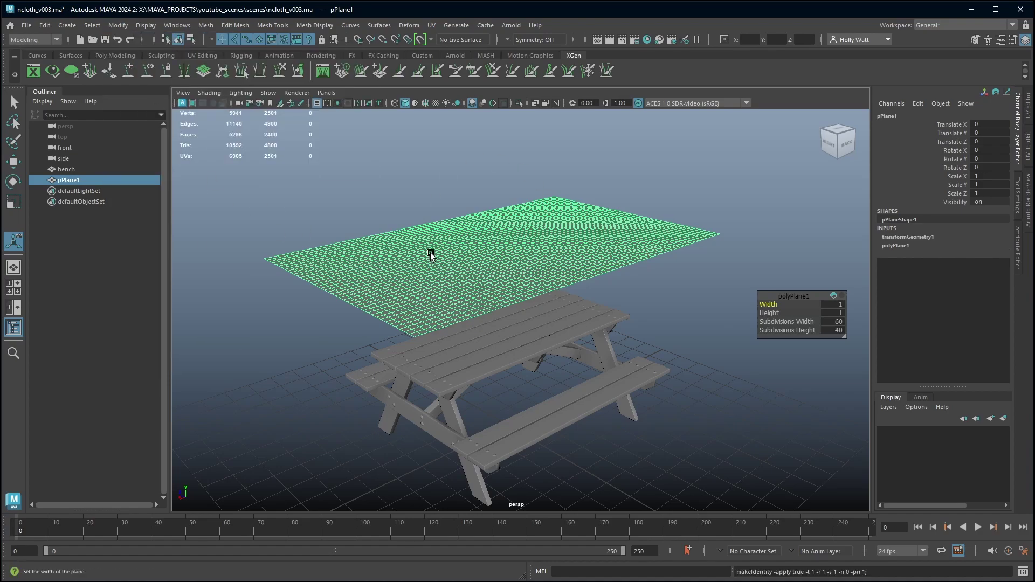
Rename the plane as table_cloth_sim.
{"action": "double_click", "coordinate": [84, 179]}
{"action": "type", "text": "table_cloth"}
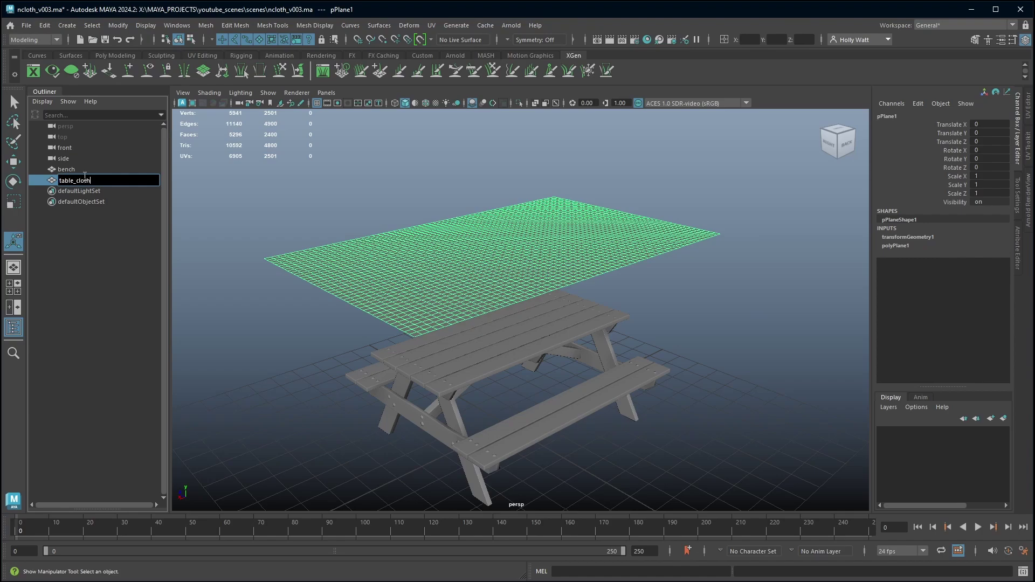
{"action": "type", "text": "_sim"}
{"action": "key", "text": "Return"}
Switch to the FX toolset and turn the table_cloth_sim mesh into an nCloth object.
{"action": "left_click_drag", "start_coordinate": [701, 377], "coordinate": [654, 388], "text": "alt"}
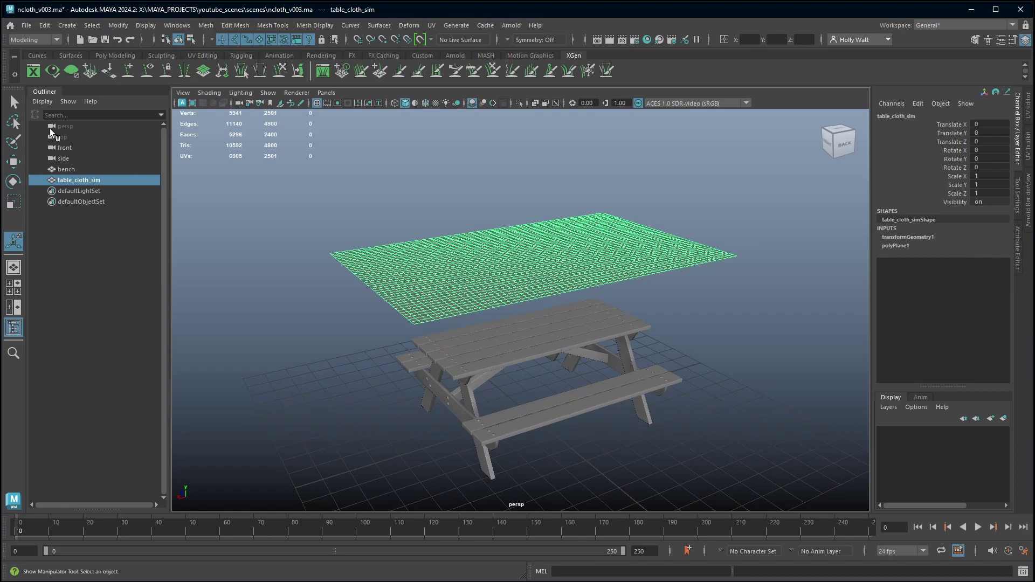
{"action": "left_click", "coordinate": [44, 41]}
{"action": "left_click", "coordinate": [25, 85]}
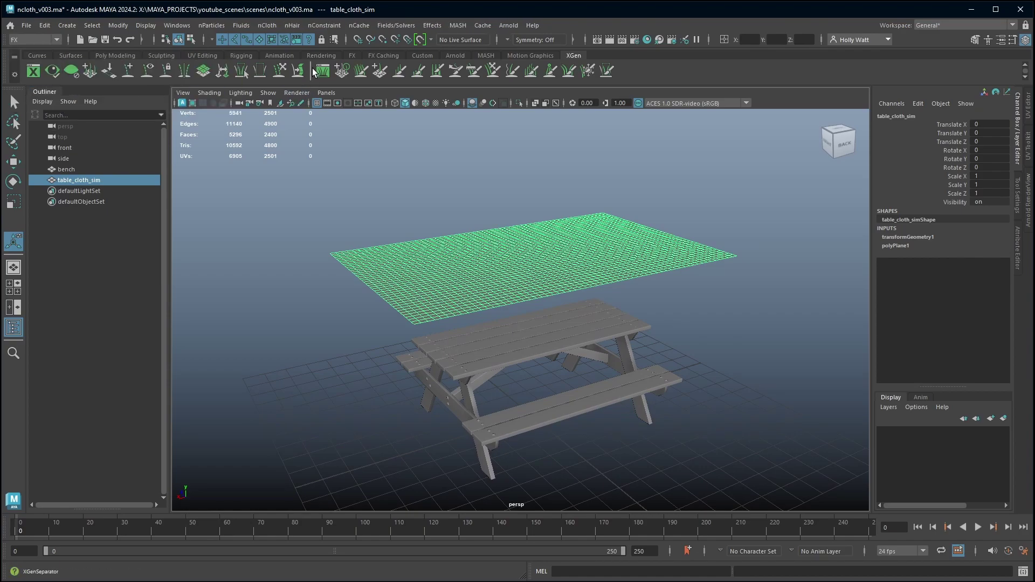
{"action": "left_click", "coordinate": [261, 26]}
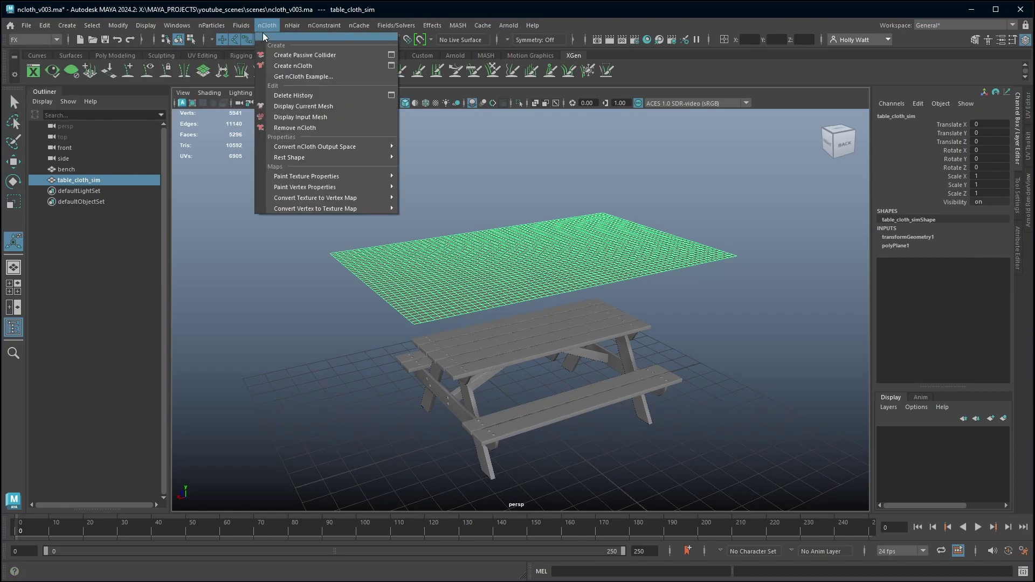
{"action": "left_click", "coordinate": [293, 66]}
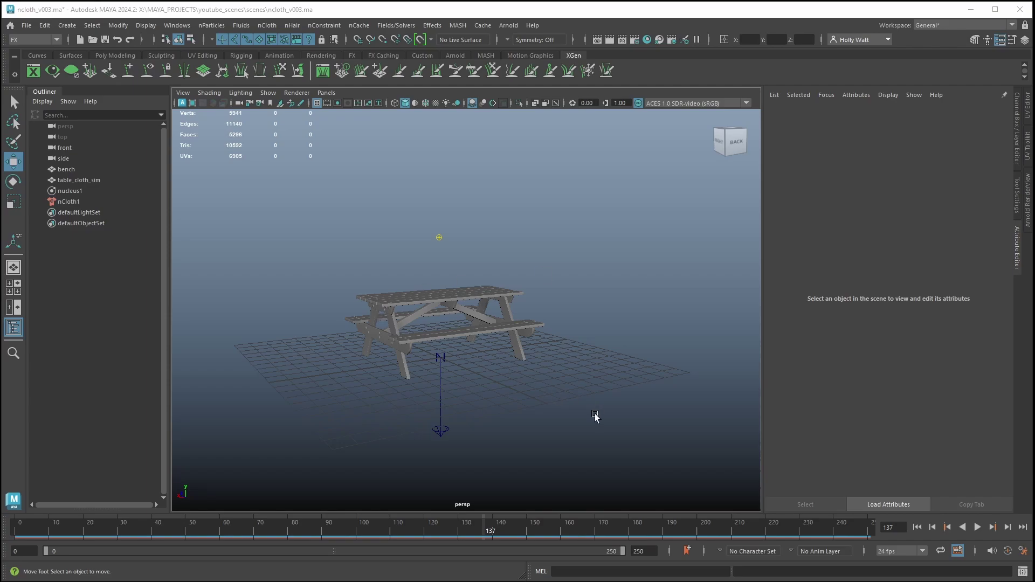
Examine where the simulated tablecloth is at frame 138, and rewind the simulation to frame 0.
{"action": "left_click_drag", "start_coordinate": [652, 414], "coordinate": [530, 265], "text": "alt"}
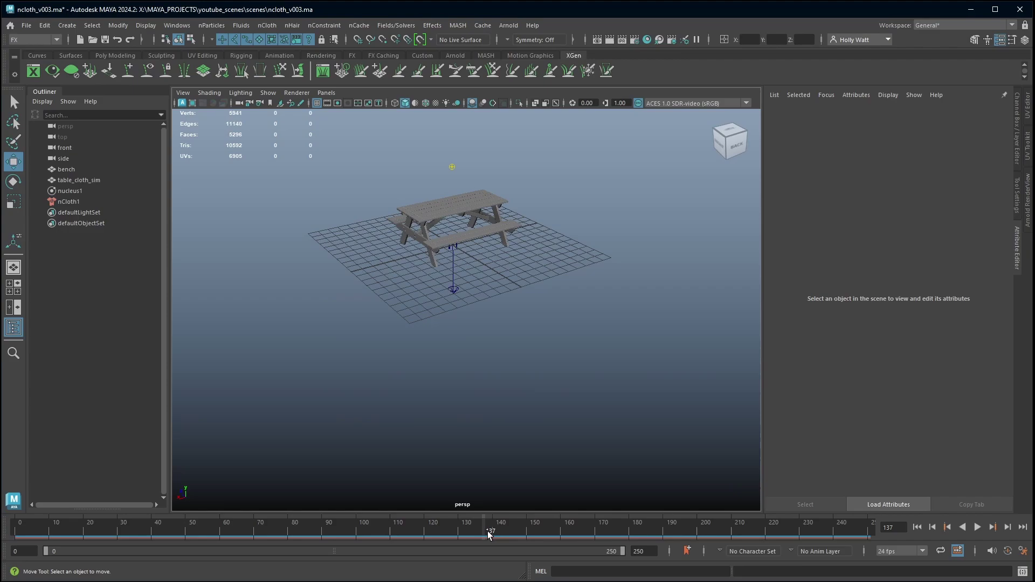
{"action": "left_click", "coordinate": [490, 532]}
{"action": "left_click_drag", "start_coordinate": [571, 395], "coordinate": [458, 357], "text": "alt"}
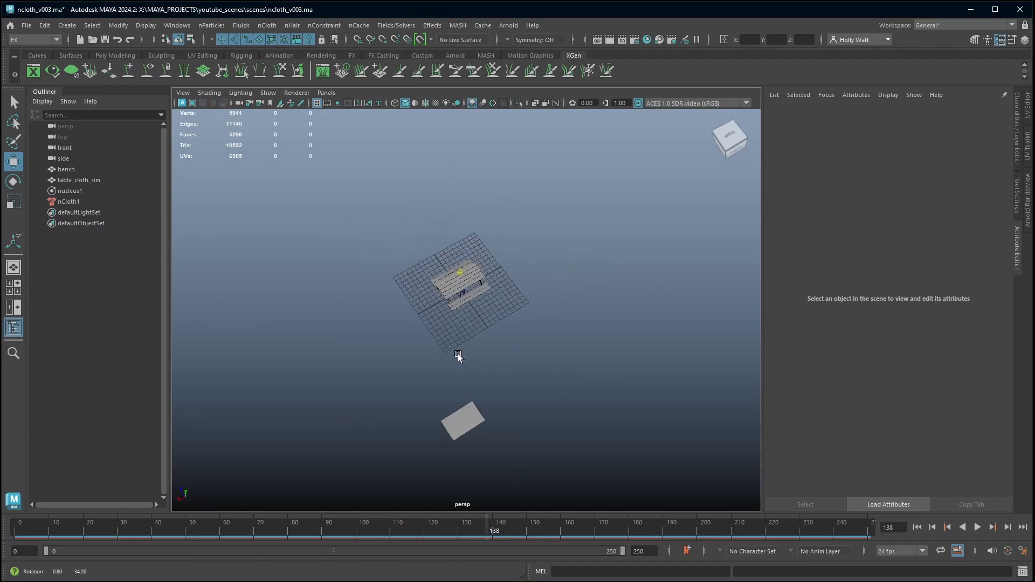
{"action": "left_click", "coordinate": [470, 412]}
{"action": "left_click_drag", "start_coordinate": [507, 449], "coordinate": [429, 421], "text": "alt"}
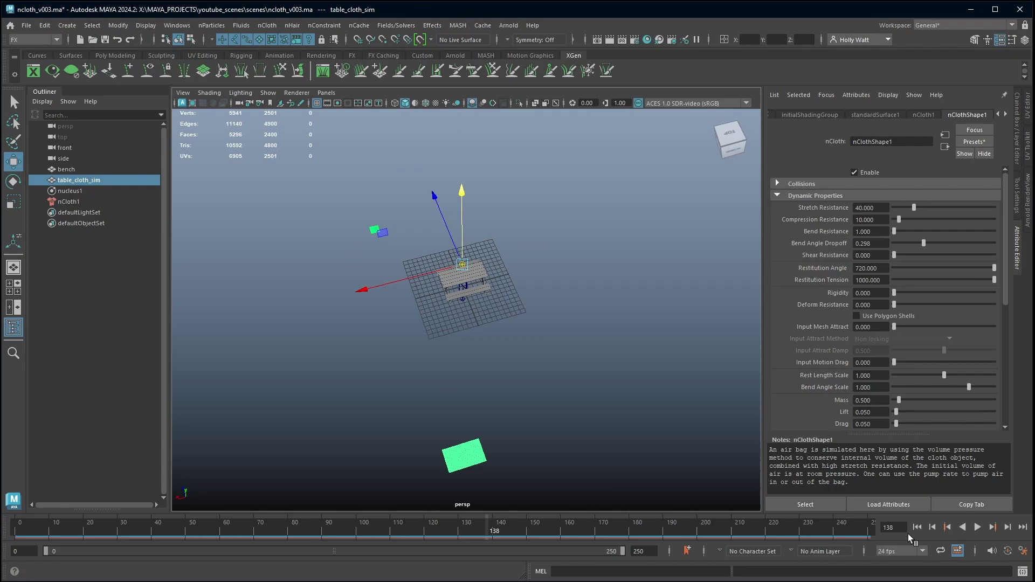
{"action": "left_click", "coordinate": [917, 527]}
{"action": "left_click_drag", "start_coordinate": [504, 421], "coordinate": [504, 367], "text": "alt"}
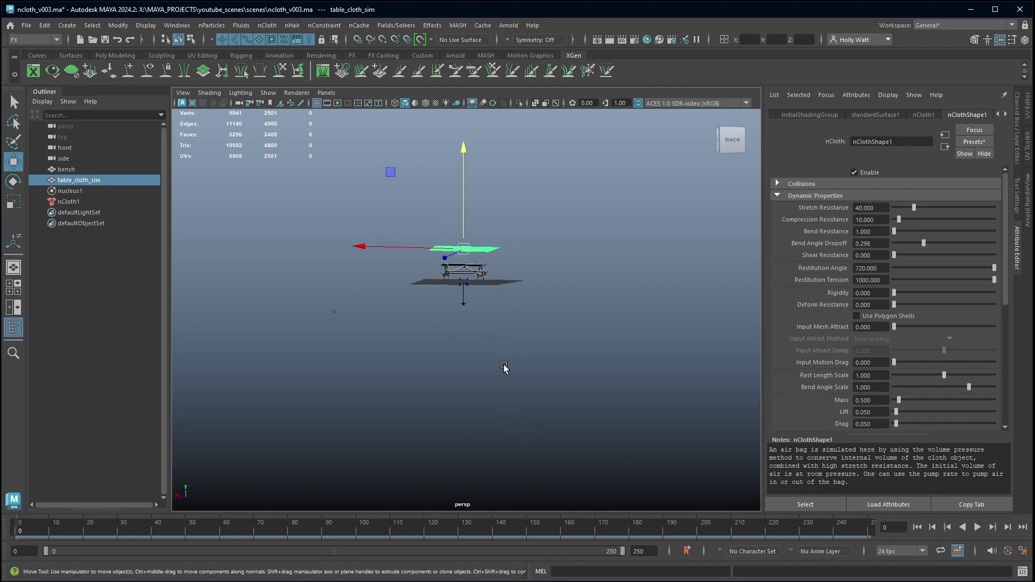
{"action": "right_click_drag", "start_coordinate": [504, 367], "coordinate": [565, 306], "text": "alt"}
{"action": "middle_click_drag", "start_coordinate": [526, 213], "coordinate": [561, 376], "text": "alt"}
{"action": "right_click_drag", "start_coordinate": [561, 377], "coordinate": [584, 360], "text": "alt"}
{"action": "left_click_drag", "start_coordinate": [543, 333], "coordinate": [574, 353], "text": "alt"}
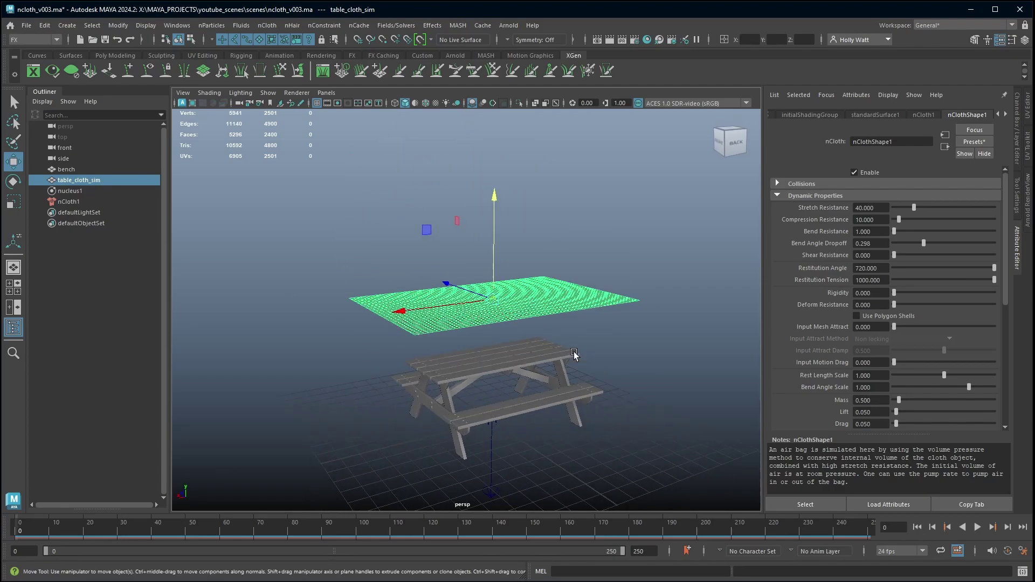
Select nucleus1 and review its Gravity, Air Density, Wind Speed and Wind Noise attributes.
{"action": "left_click", "coordinate": [73, 191]}
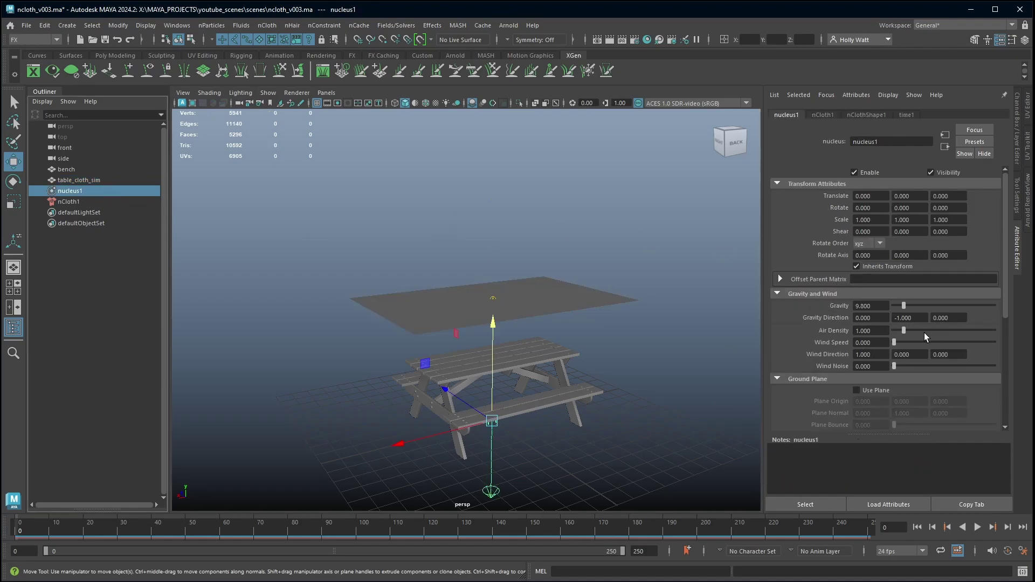
{"action": "double_click", "coordinate": [884, 308]}
{"action": "left_click", "coordinate": [879, 344]}
{"action": "double_click", "coordinate": [880, 306]}
{"action": "left_click", "coordinate": [882, 330]}
{"action": "left_click", "coordinate": [881, 343]}
{"action": "left_click", "coordinate": [878, 365]}
{"action": "scroll", "coordinate": [879, 357], "scroll_direction": "down", "scroll_amount": 2}
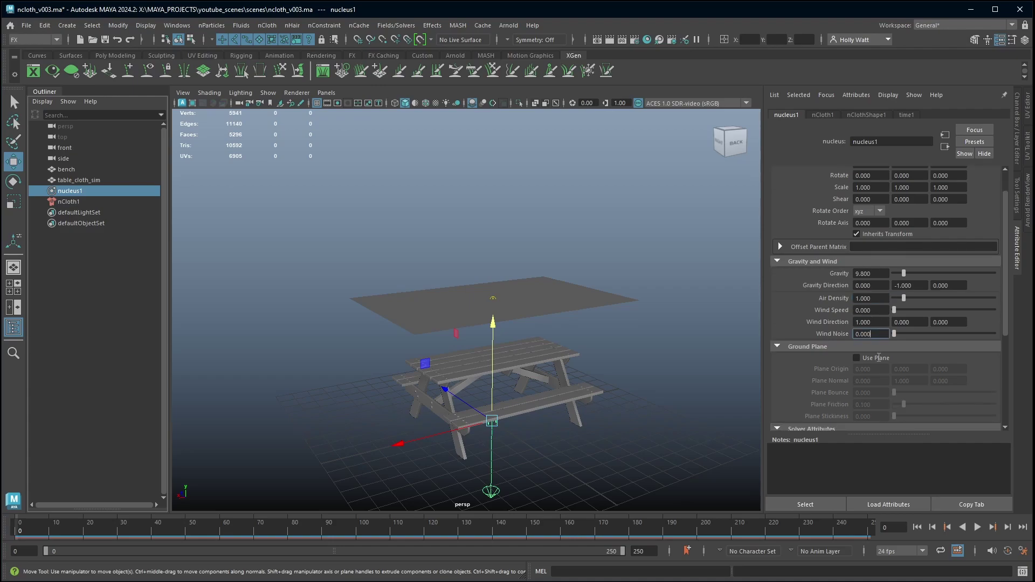
Set the Space Scale of the nucleus1 solver to 0.01.
{"action": "scroll", "coordinate": [880, 359], "scroll_direction": "down", "scroll_amount": 5}
{"action": "left_click_drag", "start_coordinate": [636, 343], "coordinate": [626, 353], "text": "alt"}
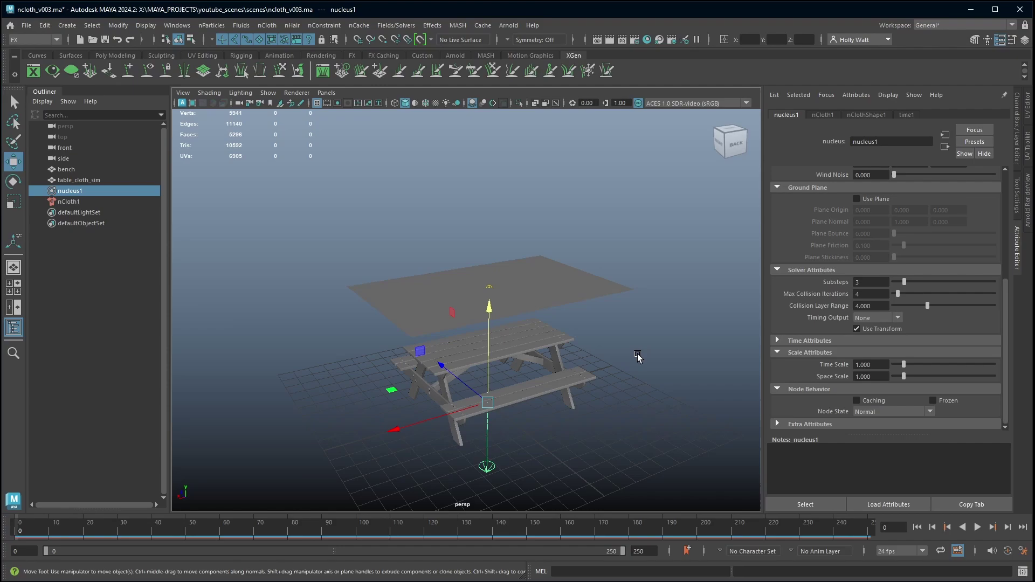
{"action": "left_click", "coordinate": [878, 377]}
{"action": "type", "text": "0.01"}
{"action": "key", "text": "Return"}
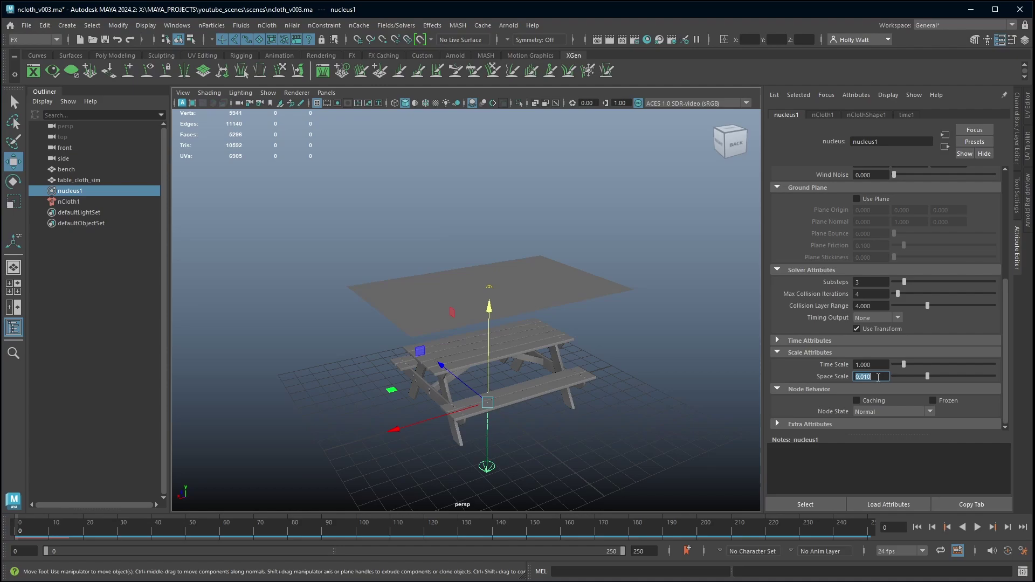
Set the Space Scale of the nucleus1 solver to 1 and clear the selection.
{"action": "type", "text": "1"}
{"action": "key", "text": "Return"}
{"action": "left_click", "coordinate": [645, 384]}
Create a polygon cube at the origin as a size reference and inspect its X, Y and Z scale values.
{"action": "left_click", "coordinate": [62, 26]}
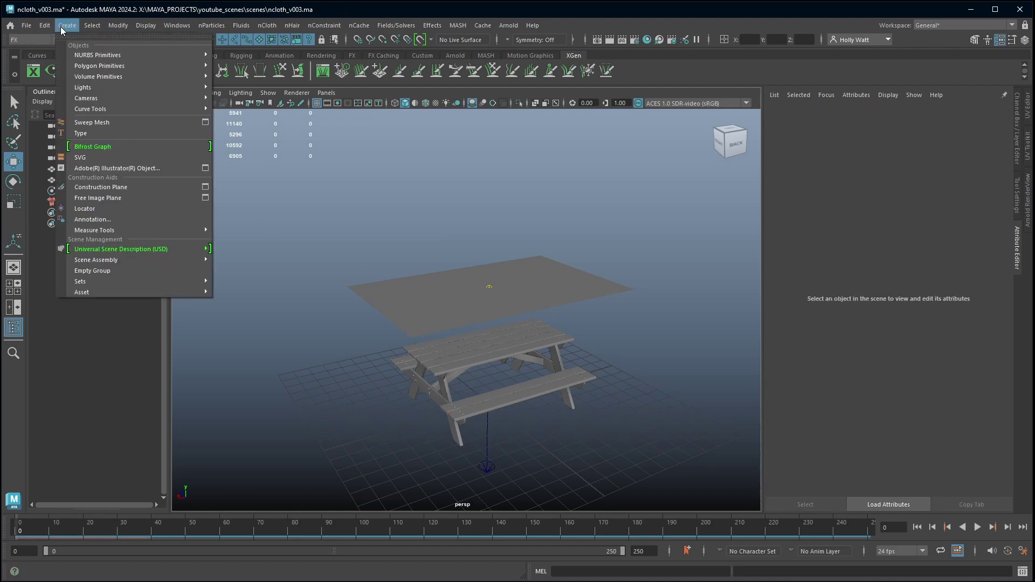
{"action": "mouse_move", "coordinate": [161, 66]}
{"action": "left_click", "coordinate": [249, 76]}
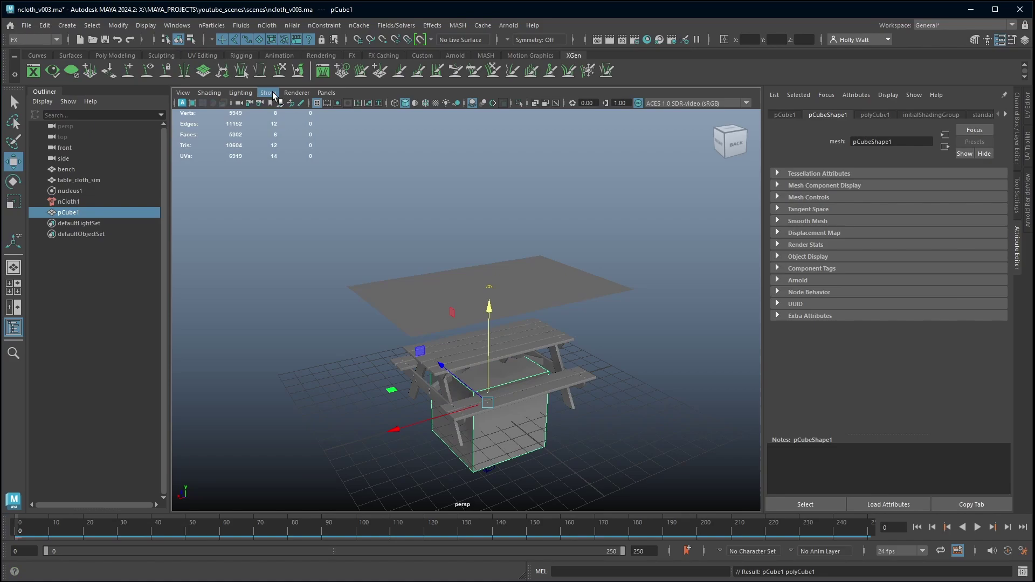
{"action": "left_click", "coordinate": [1018, 152]}
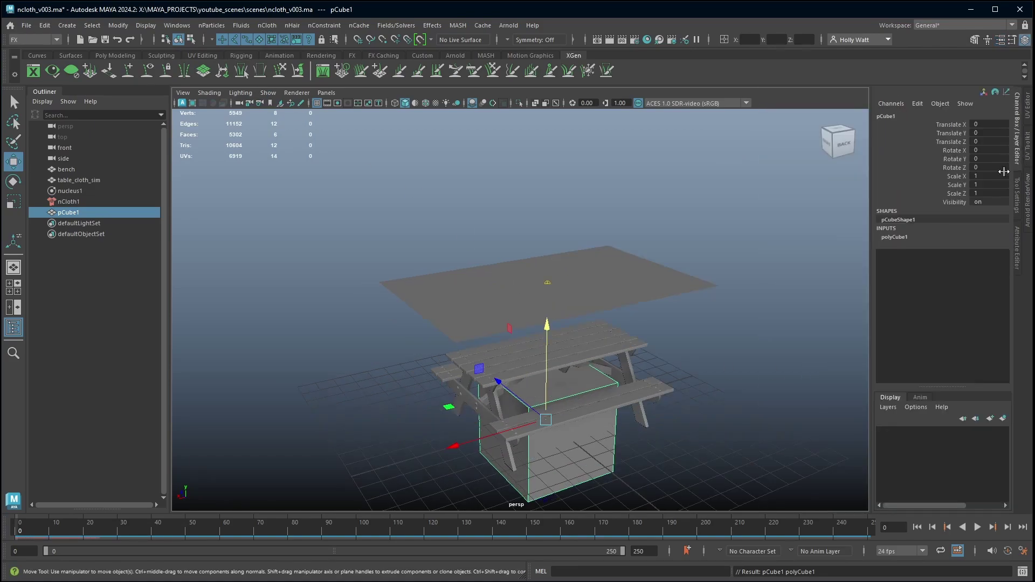
{"action": "left_click_drag", "start_coordinate": [986, 176], "coordinate": [990, 194]}
{"action": "double_click", "coordinate": [989, 193]}
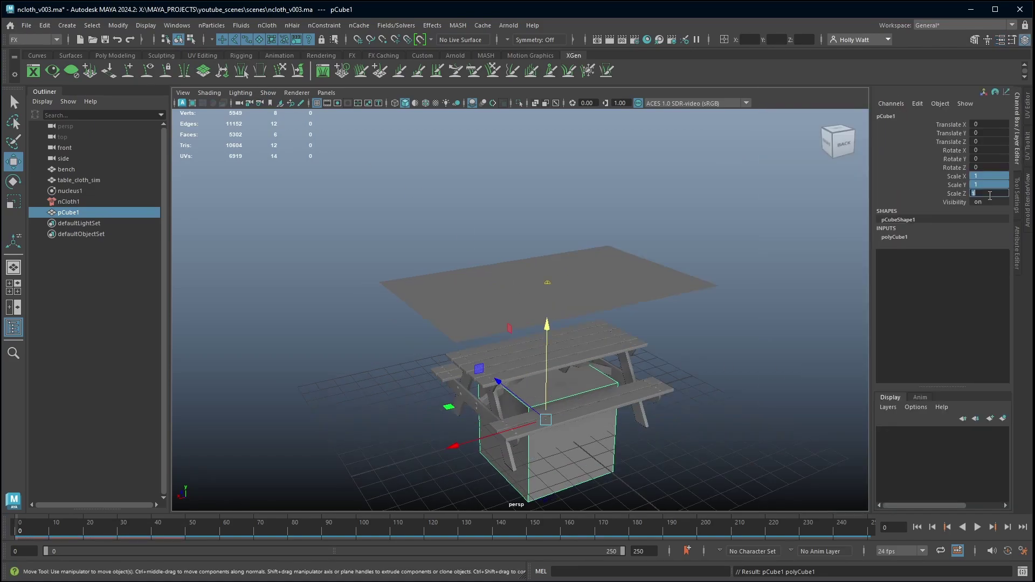
Raise the reference cube about 0.495 units in Y to compare it with the picnic table, and delete the cube.
{"action": "left_click", "coordinate": [671, 470]}
{"action": "left_click", "coordinate": [574, 444]}
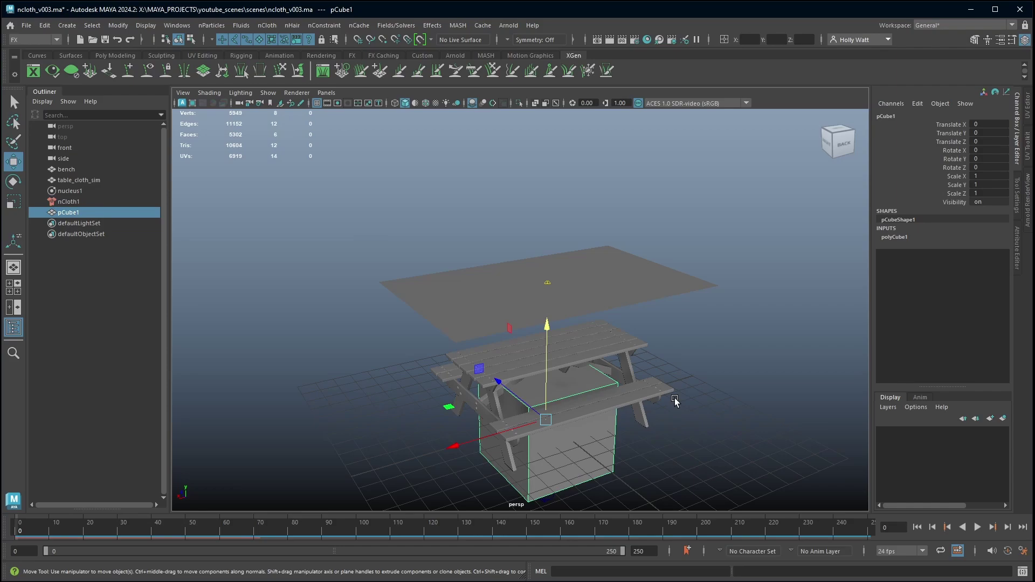
{"action": "left_click_drag", "start_coordinate": [602, 458], "coordinate": [547, 375], "text": "alt"}
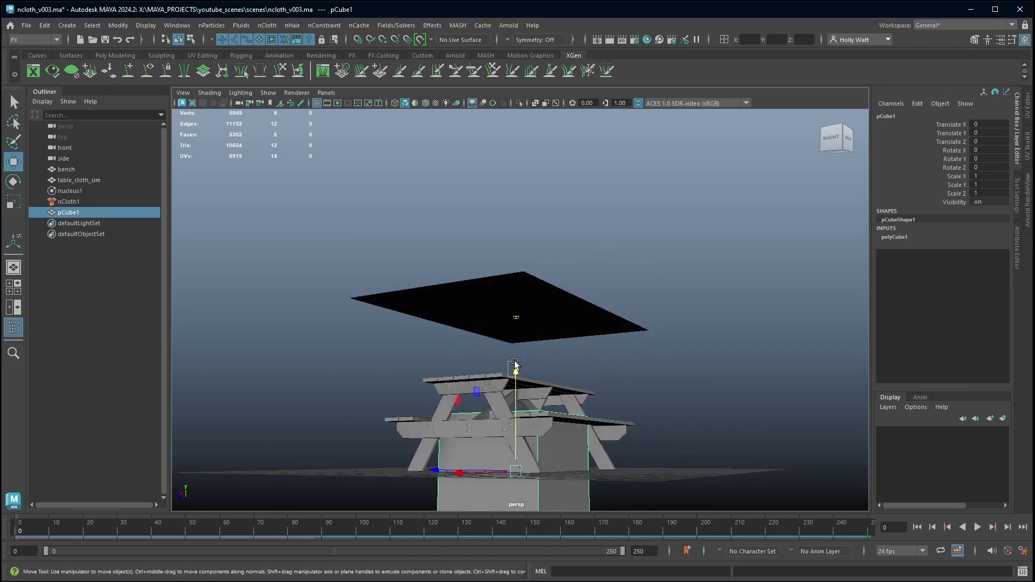
{"action": "left_click_drag", "start_coordinate": [515, 361], "coordinate": [615, 387]}
{"action": "key", "text": "ctrl+z"}
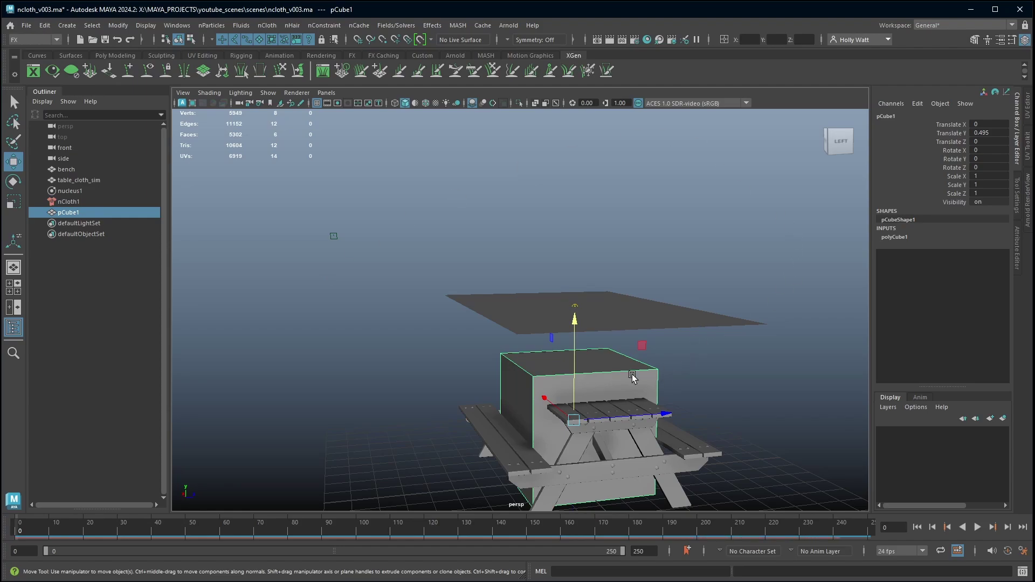
{"action": "key", "text": "Delete"}
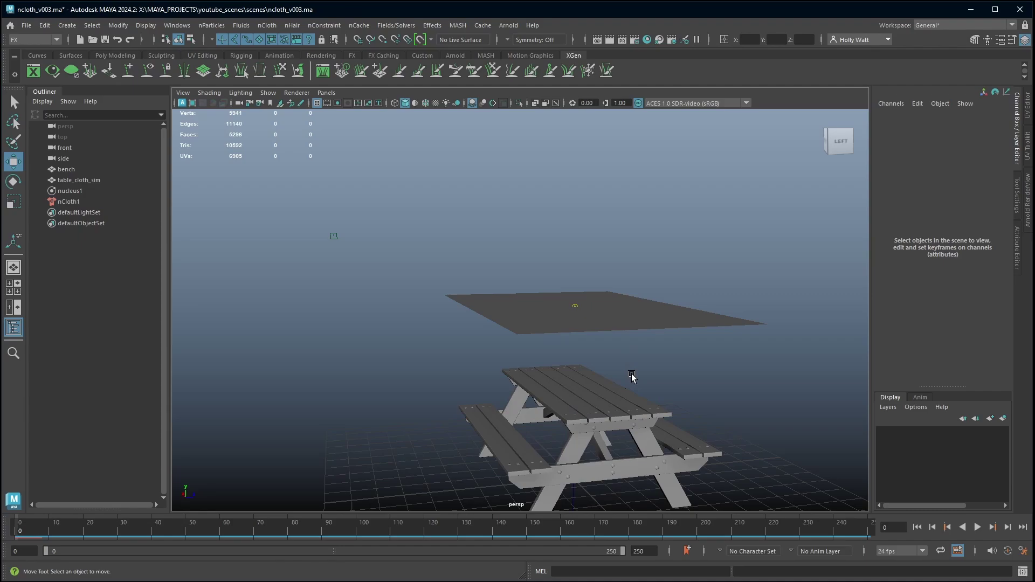
Replace the nCloth1 attributes with the tshirt preset.
{"action": "right_click_drag", "start_coordinate": [742, 372], "coordinate": [546, 373], "text": "alt"}
{"action": "left_click_drag", "start_coordinate": [504, 373], "coordinate": [676, 373], "text": "alt"}
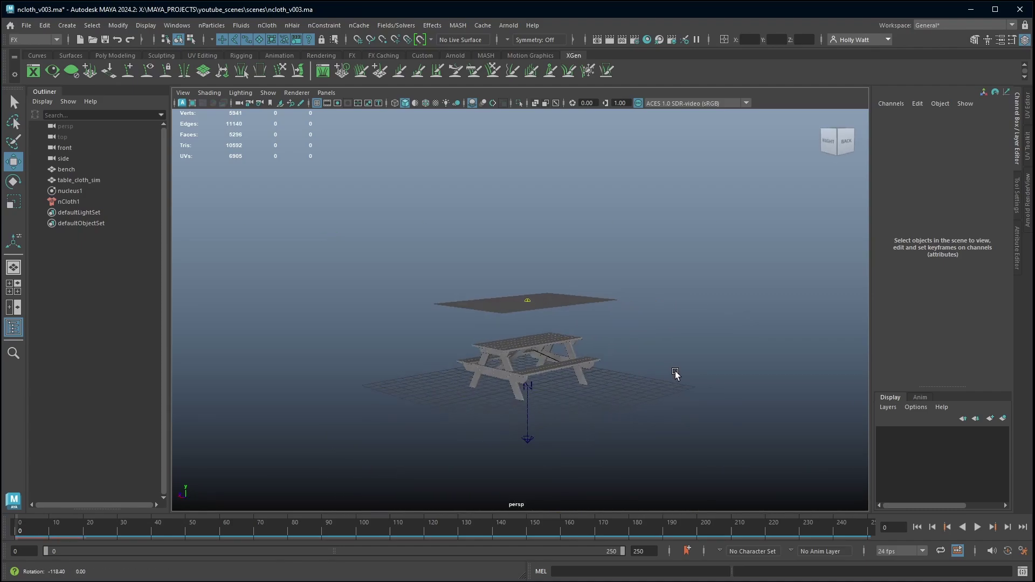
{"action": "left_click_drag", "start_coordinate": [587, 370], "coordinate": [585, 394], "text": "alt"}
{"action": "left_click", "coordinate": [80, 203]}
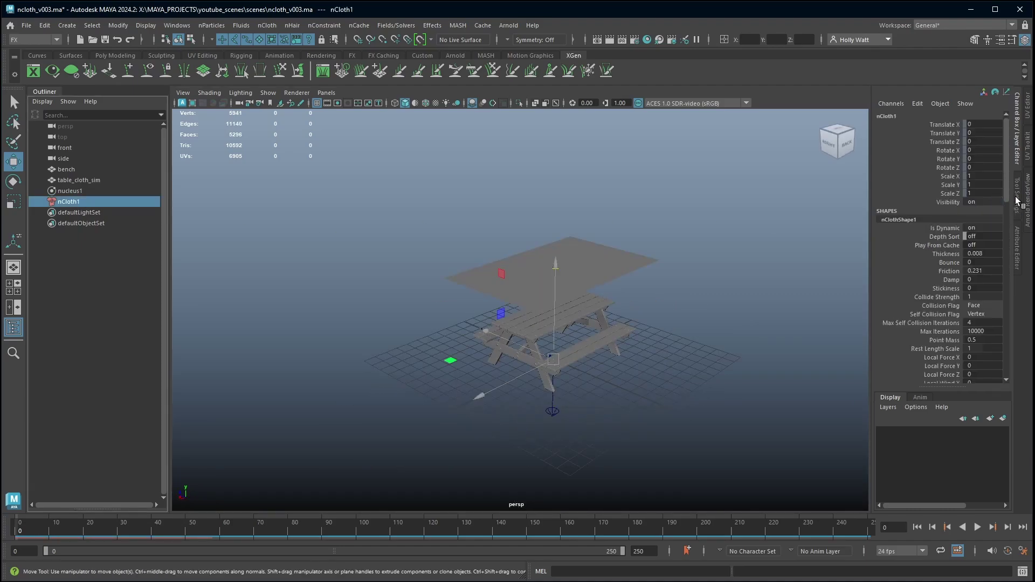
{"action": "left_click", "coordinate": [1017, 245]}
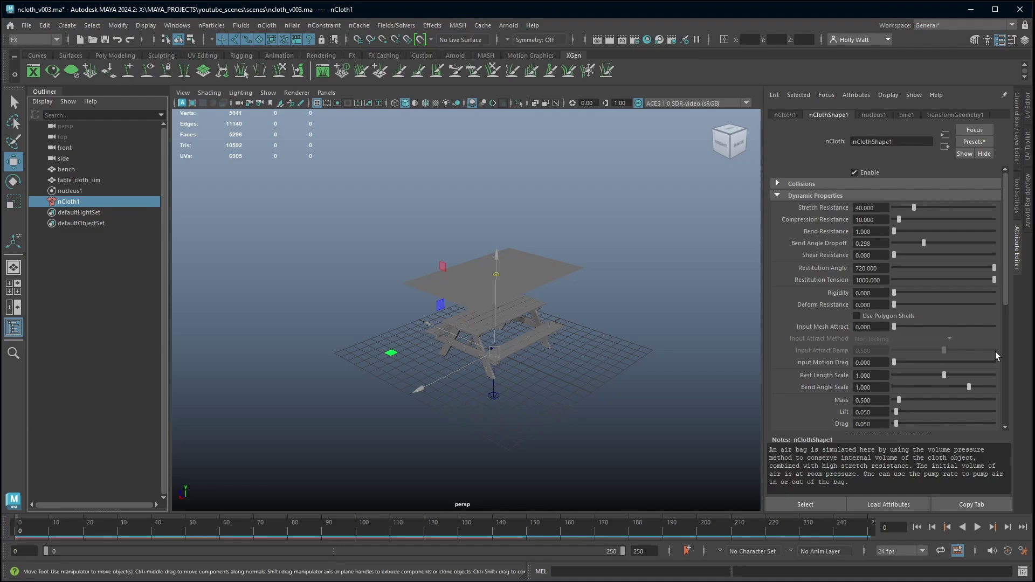
{"action": "left_click_drag", "start_coordinate": [1034, 360], "coordinate": [880, 361]}
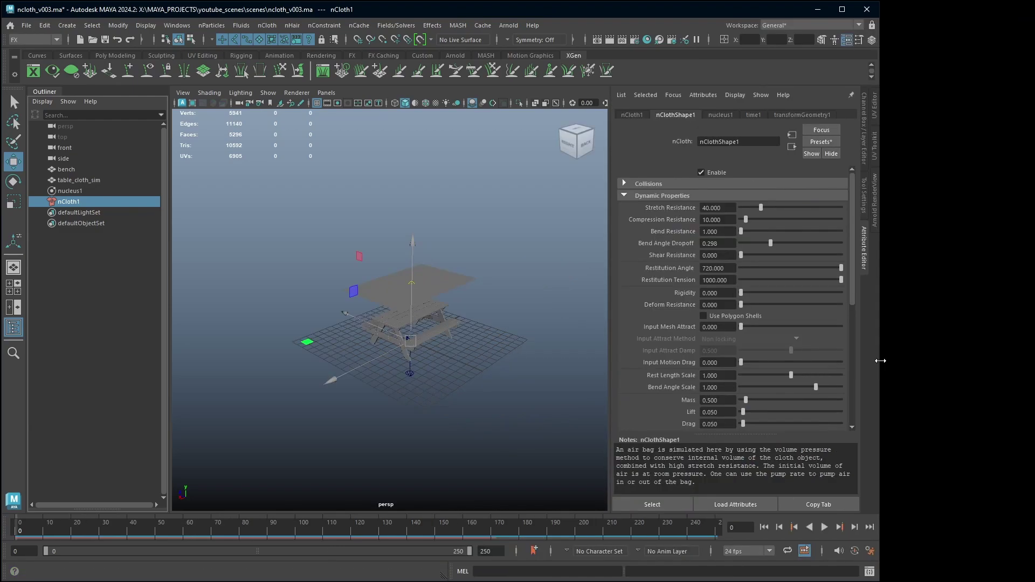
{"action": "left_click", "coordinate": [820, 143]}
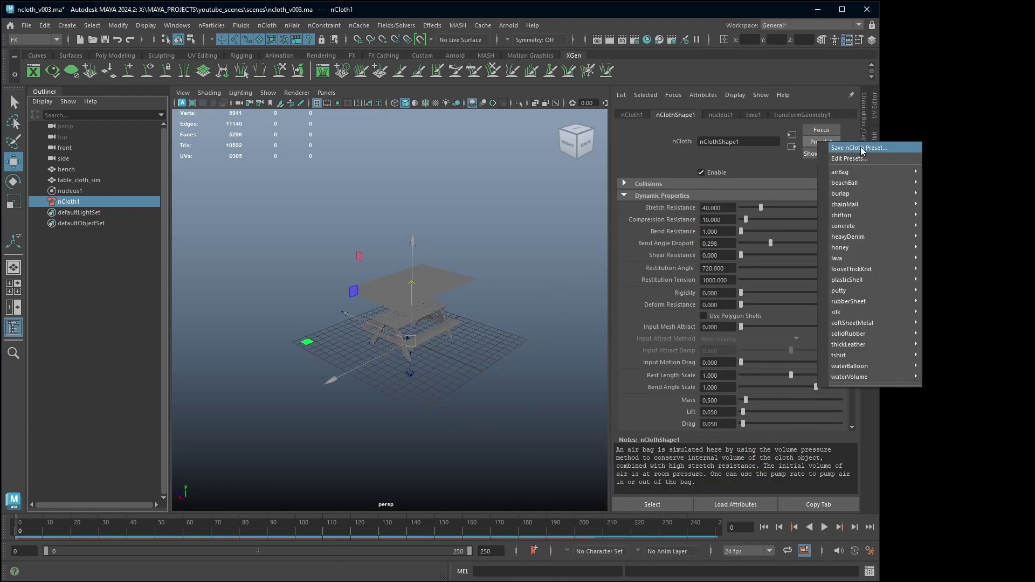
{"action": "mouse_move", "coordinate": [874, 241]}
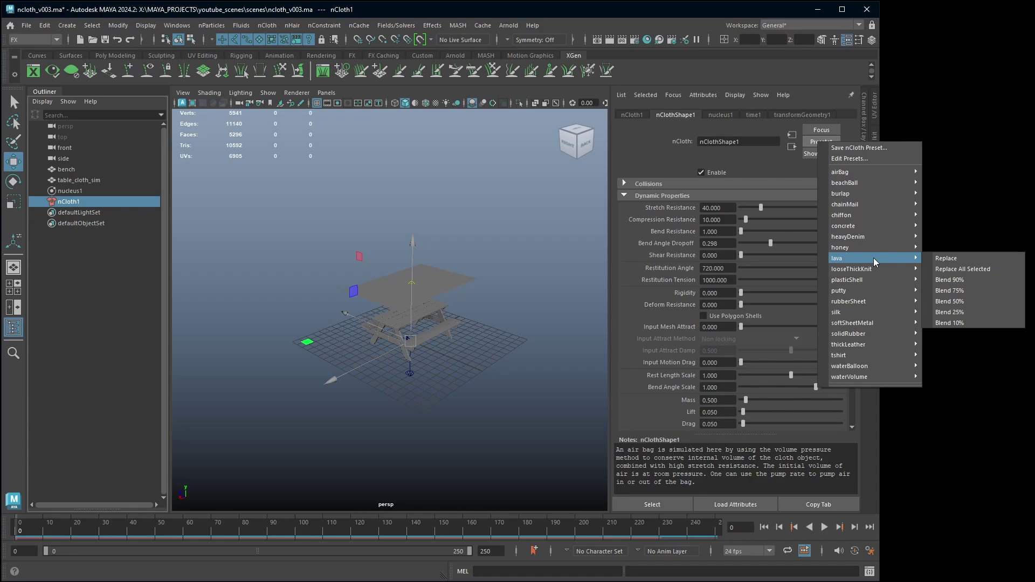
{"action": "mouse_move", "coordinate": [872, 289]}
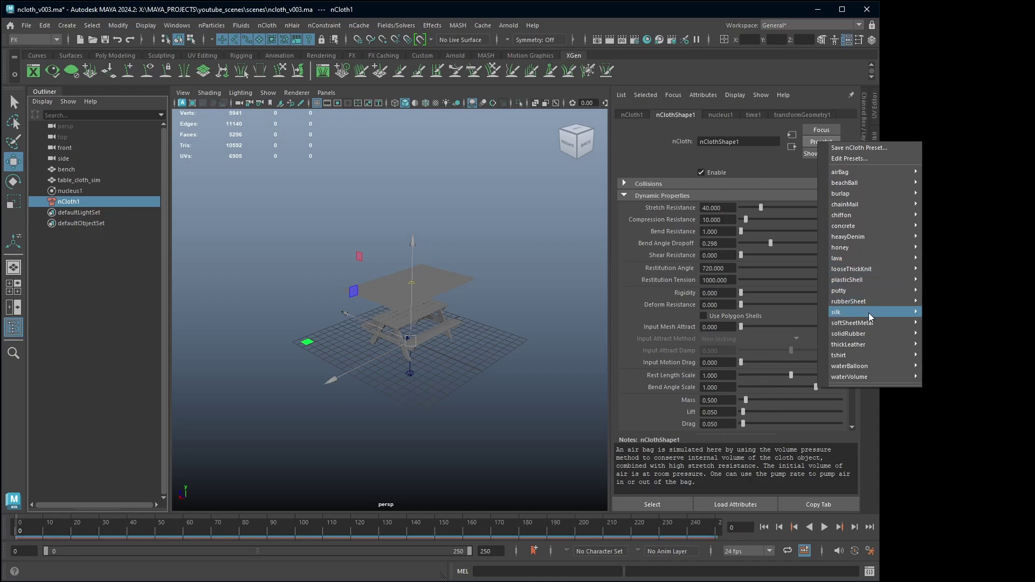
{"action": "mouse_move", "coordinate": [846, 357]}
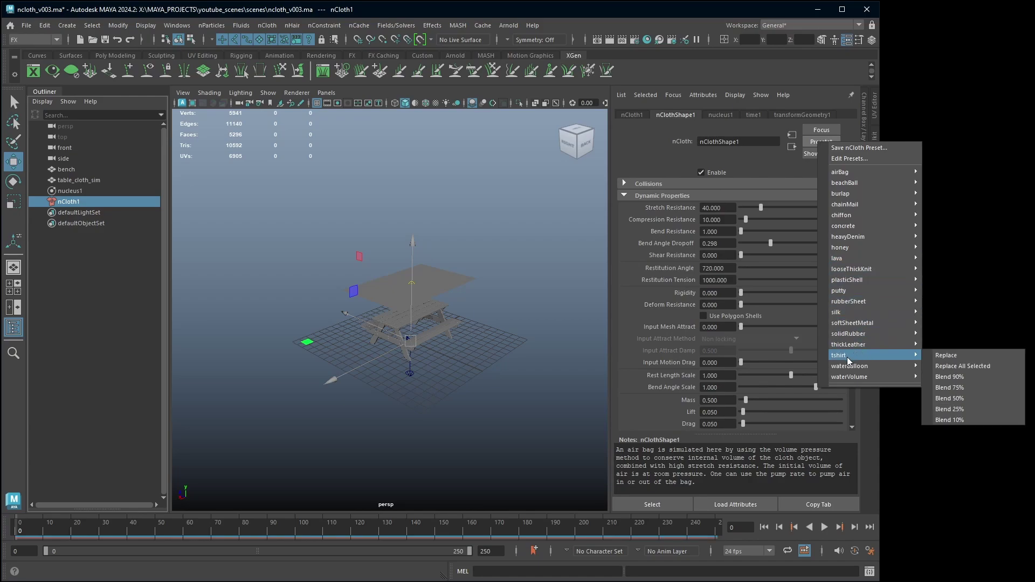
{"action": "left_click", "coordinate": [966, 356]}
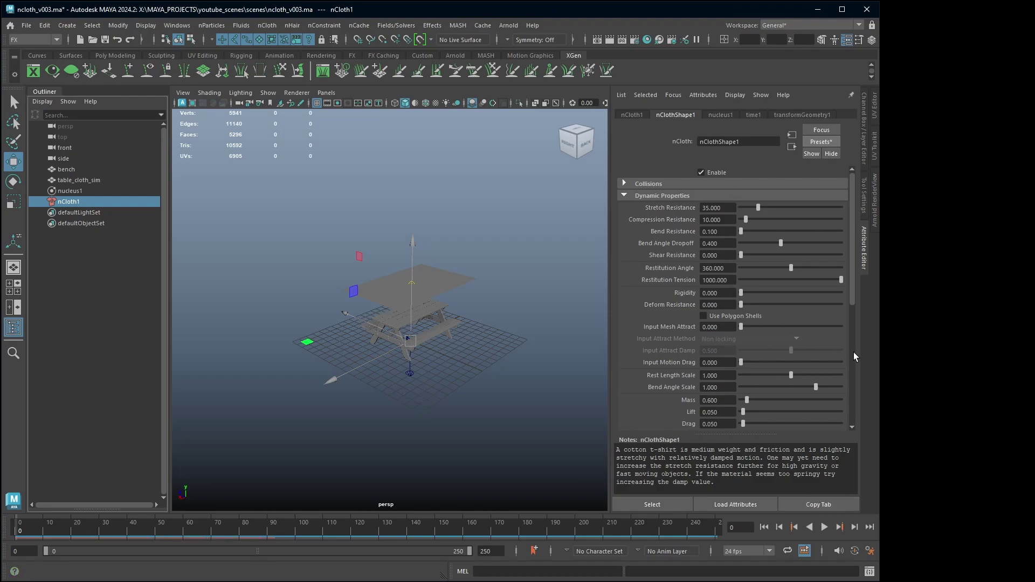
{"action": "left_click_drag", "start_coordinate": [879, 341], "coordinate": [1030, 345]}
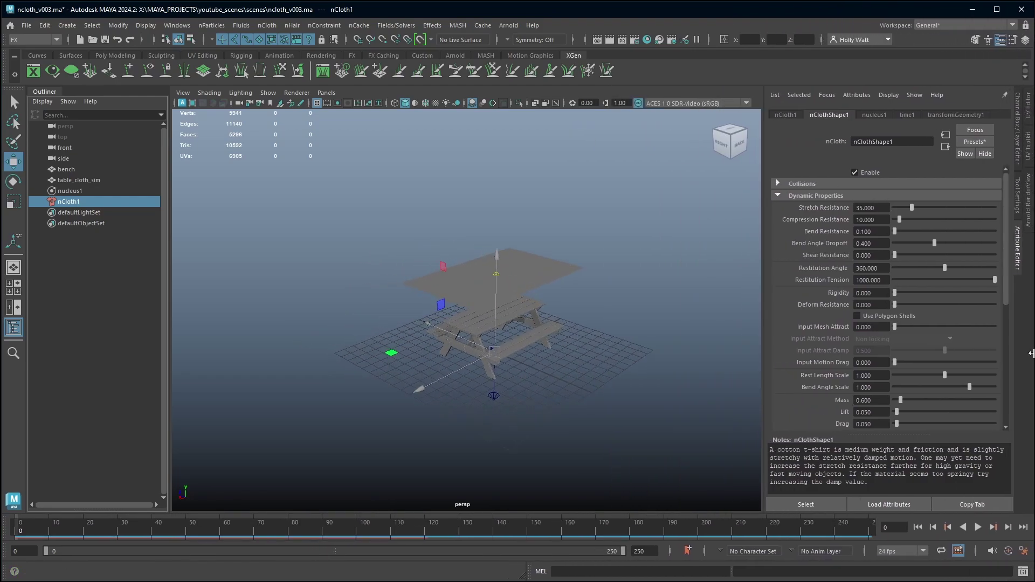
Make the bench mesh a passive collider for the cloth.
{"action": "mouse_move", "coordinate": [512, 377]}
{"action": "left_mouse_down", "text": "alt"}
{"action": "mouse_move", "coordinate": [536, 362]}
{"action": "mouse_move", "coordinate": [510, 367]}
{"action": "left_mouse_up", "text": "alt"}
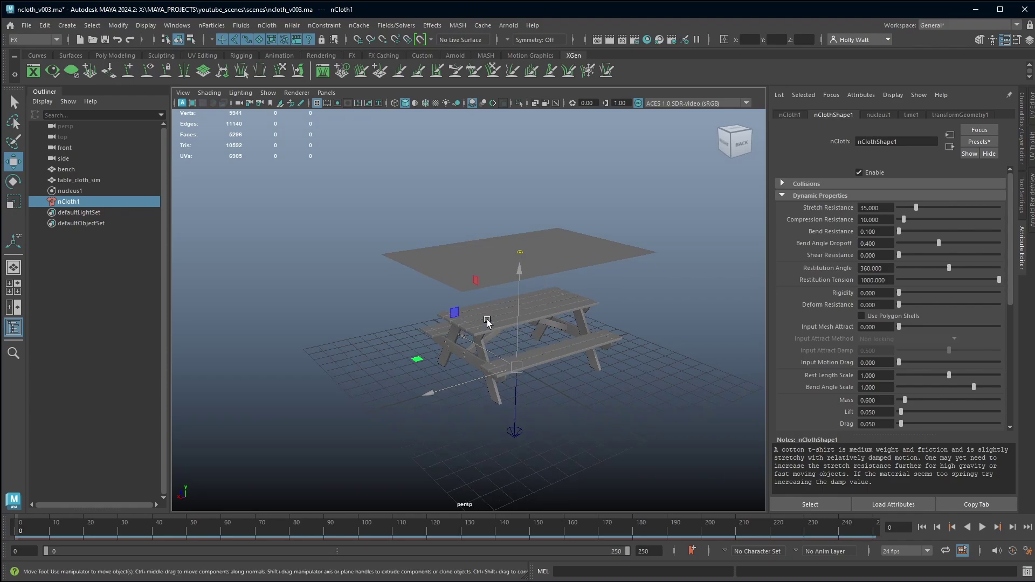
{"action": "left_click", "coordinate": [345, 243]}
{"action": "left_click", "coordinate": [65, 169]}
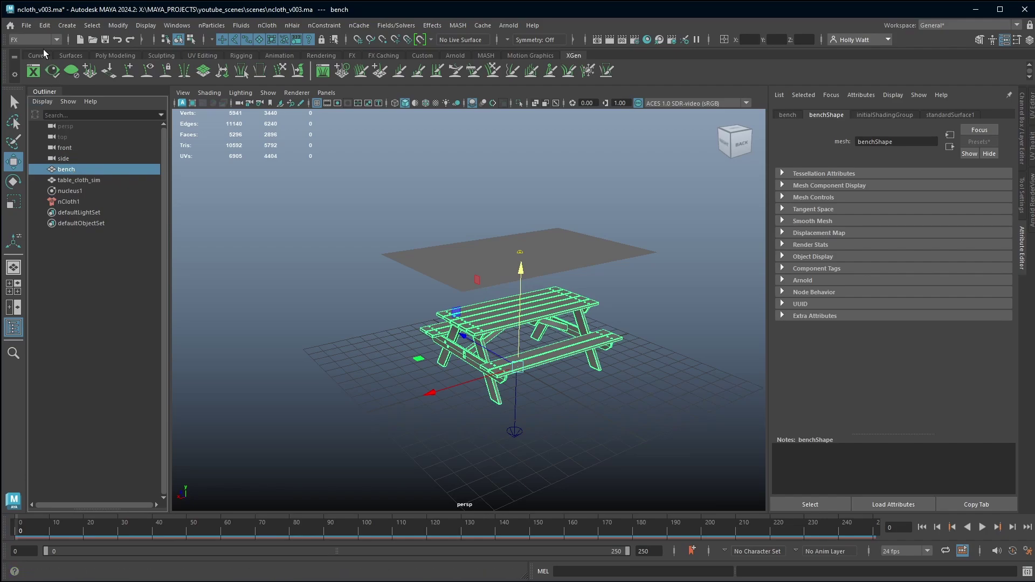
{"action": "left_click", "coordinate": [264, 26]}
{"action": "left_click", "coordinate": [349, 55]}
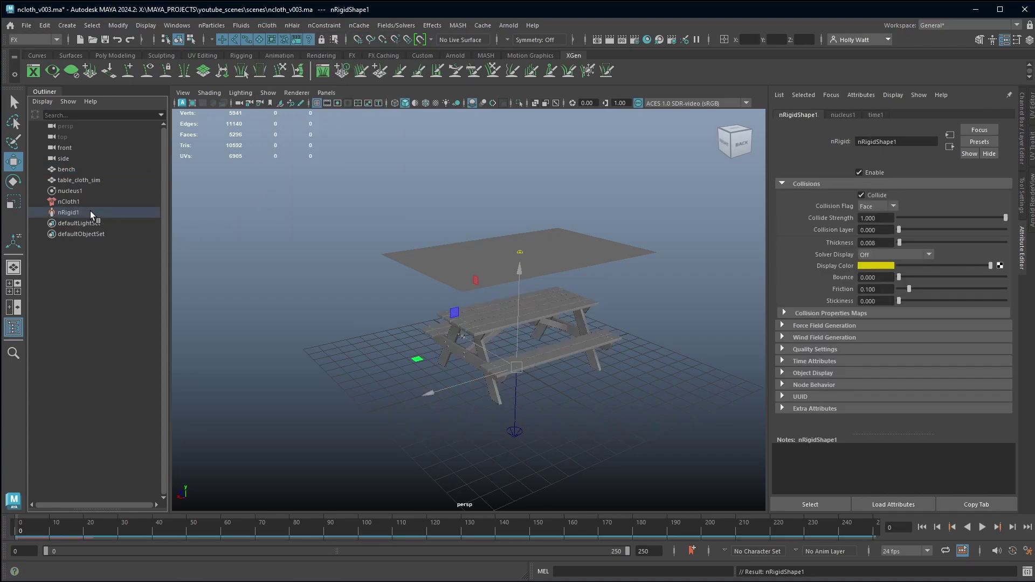
Select nRigid1 and review its Bounce, Friction and Stickiness collision attributes.
{"action": "left_click", "coordinate": [64, 213]}
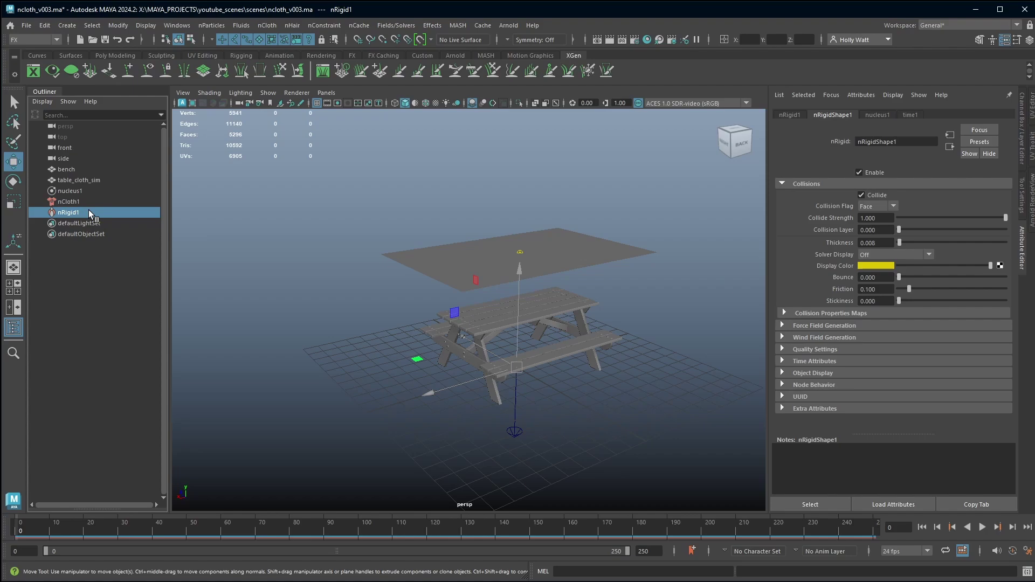
{"action": "left_click", "coordinate": [889, 289]}
{"action": "double_click", "coordinate": [888, 301]}
{"action": "left_click", "coordinate": [889, 290]}
{"action": "left_click", "coordinate": [890, 278]}
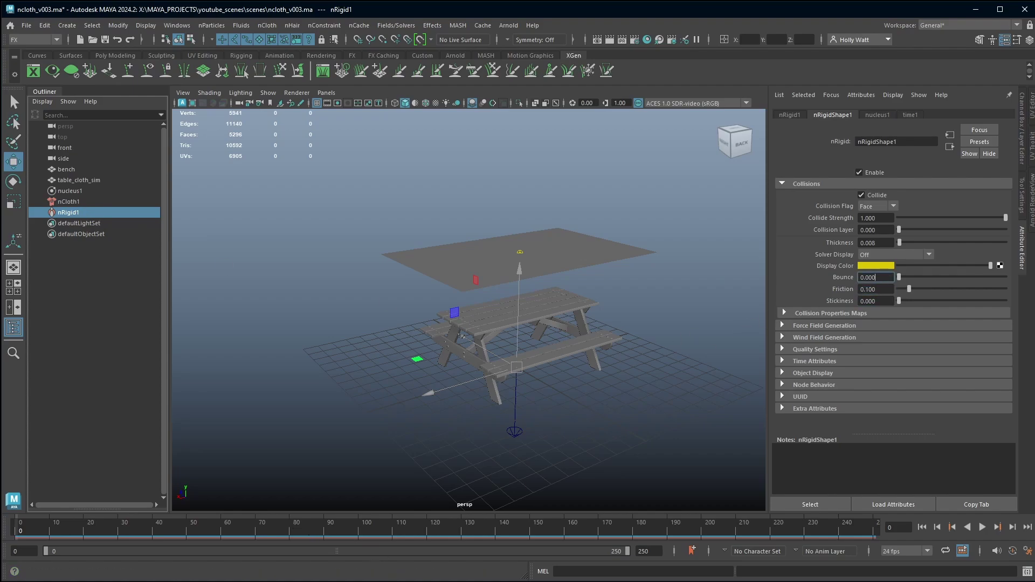
Set the timeline playback speed to Play Every Frame, Max Real-time.
{"action": "left_click_drag", "start_coordinate": [380, 580], "coordinate": [393, 497]}
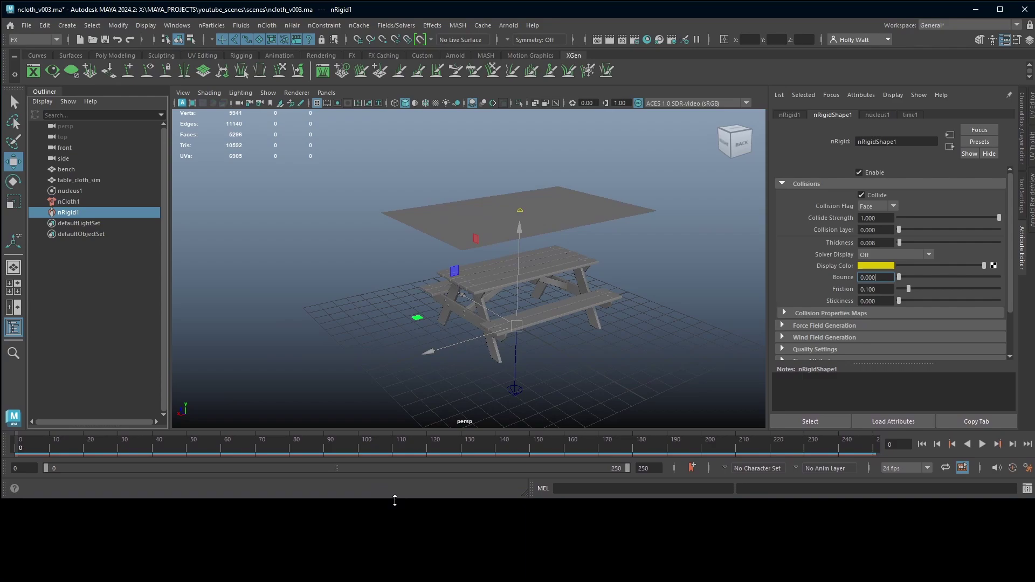
{"action": "right_click", "coordinate": [245, 446]}
{"action": "left_click_drag", "start_coordinate": [466, 499], "coordinate": [464, 433]}
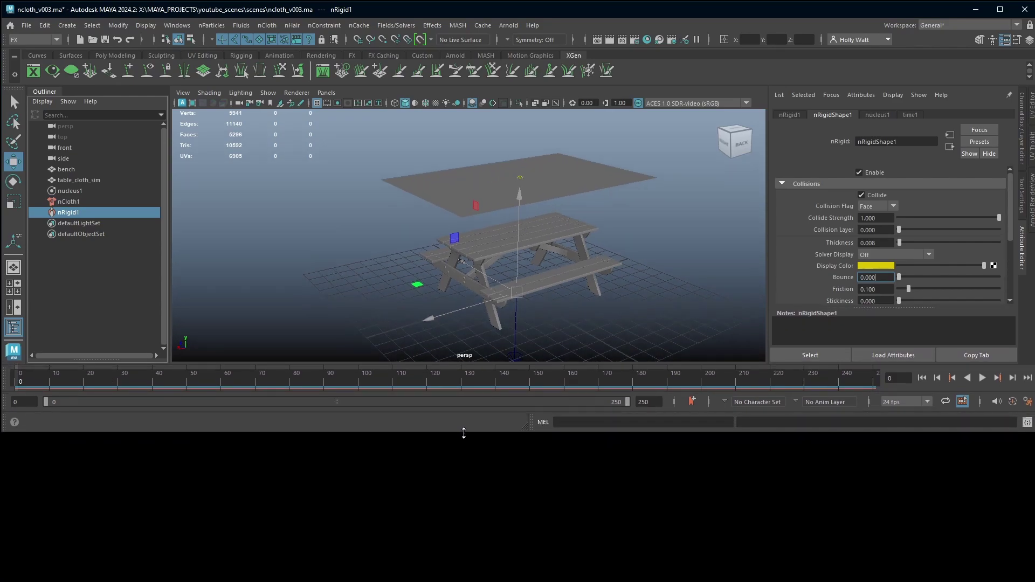
{"action": "right_click", "coordinate": [335, 379]}
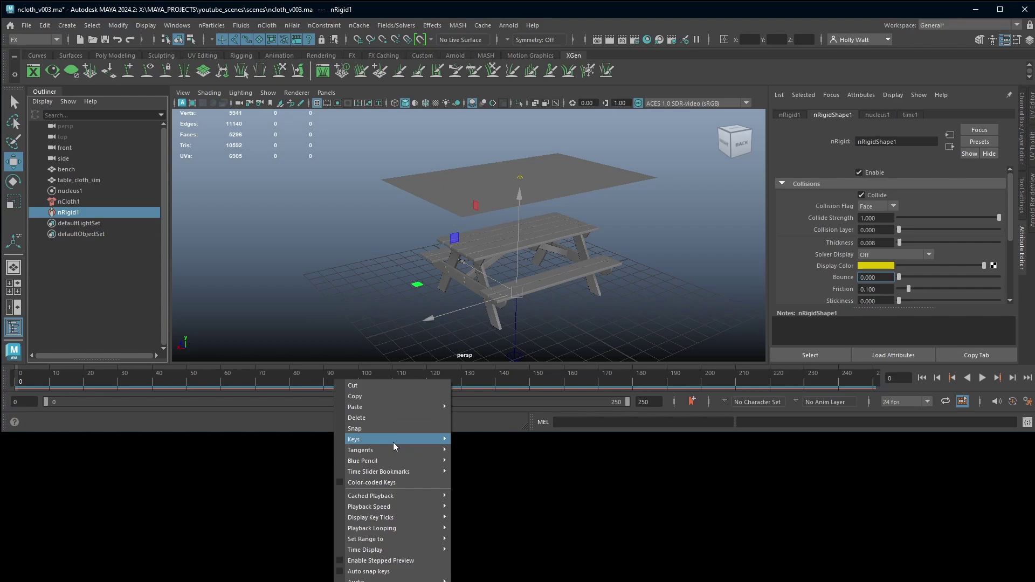
{"action": "mouse_move", "coordinate": [399, 506]}
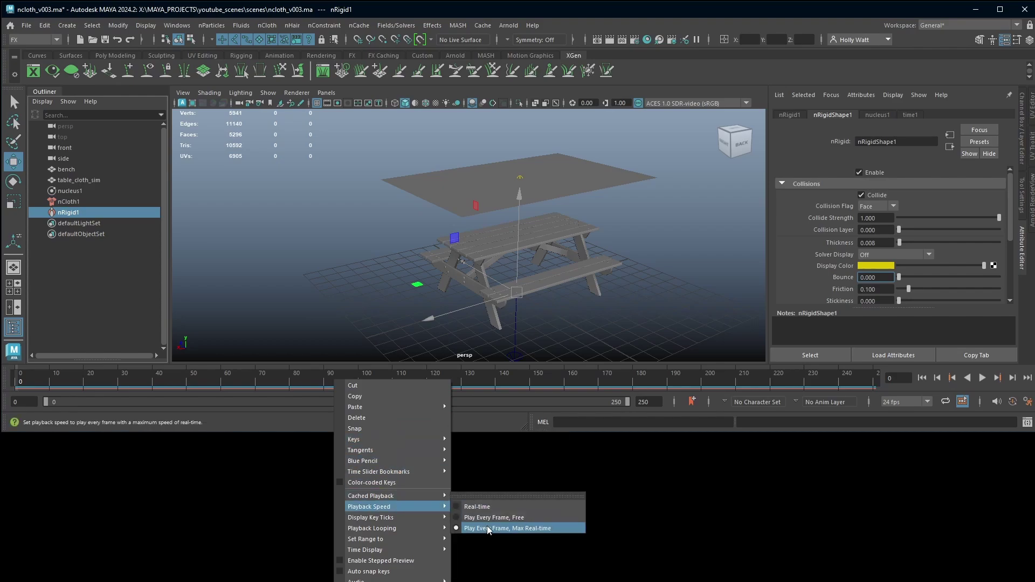
{"action": "left_click", "coordinate": [547, 529]}
{"action": "left_click_drag", "start_coordinate": [494, 433], "coordinate": [497, 581]}
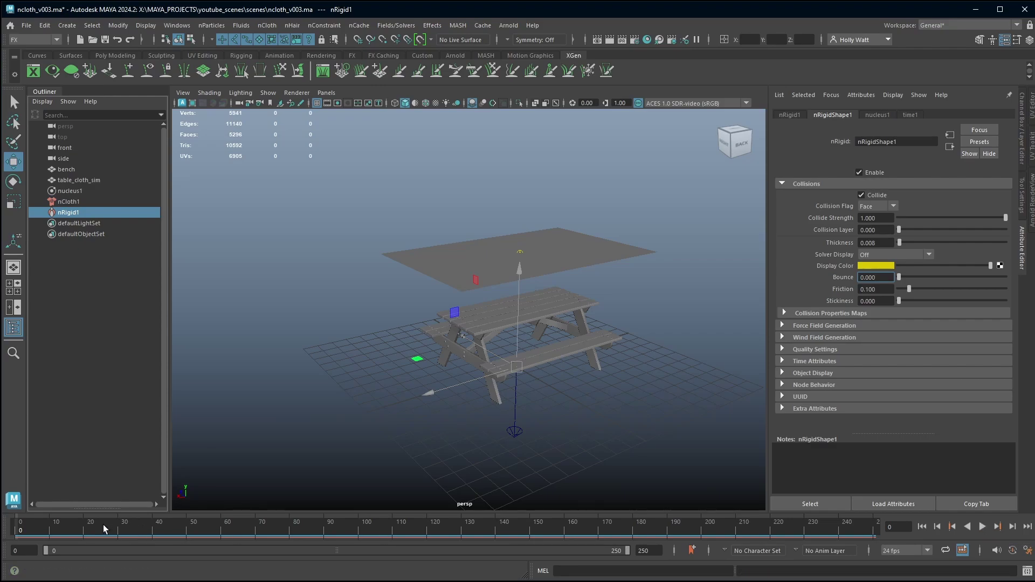
Play the cloth simulation twice to check how the tablecloth collides with the bench, rewinding to frame 0 after each run.
{"action": "left_click", "coordinate": [983, 526]}
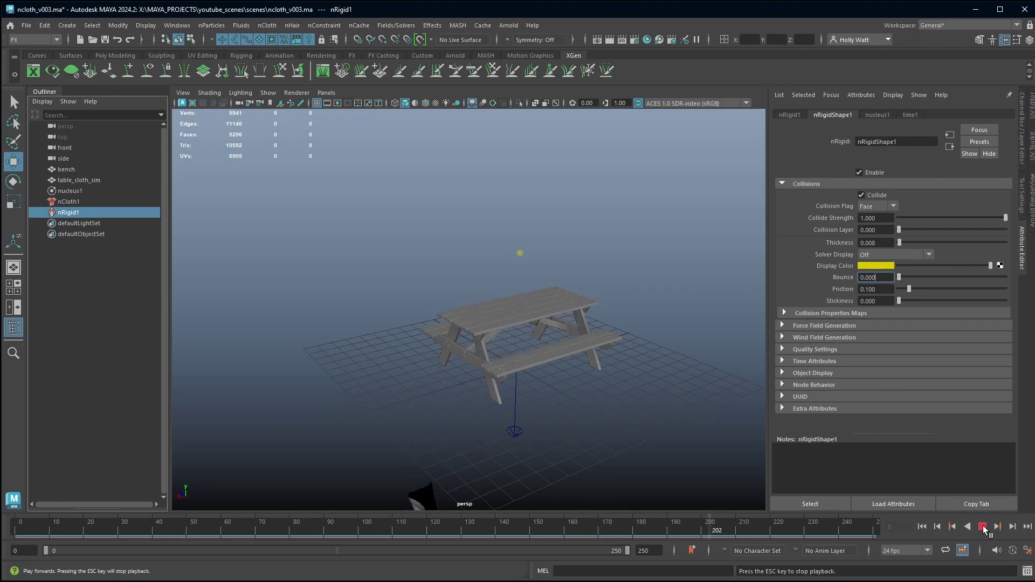
{"action": "left_click", "coordinate": [982, 526]}
{"action": "left_click", "coordinate": [922, 526]}
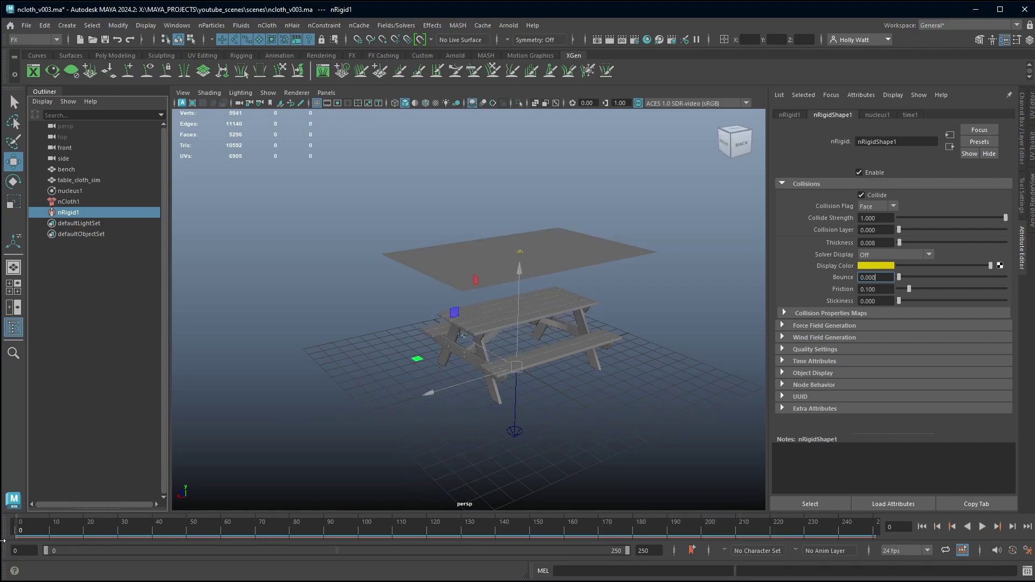
{"action": "key", "text": "alt+v"}
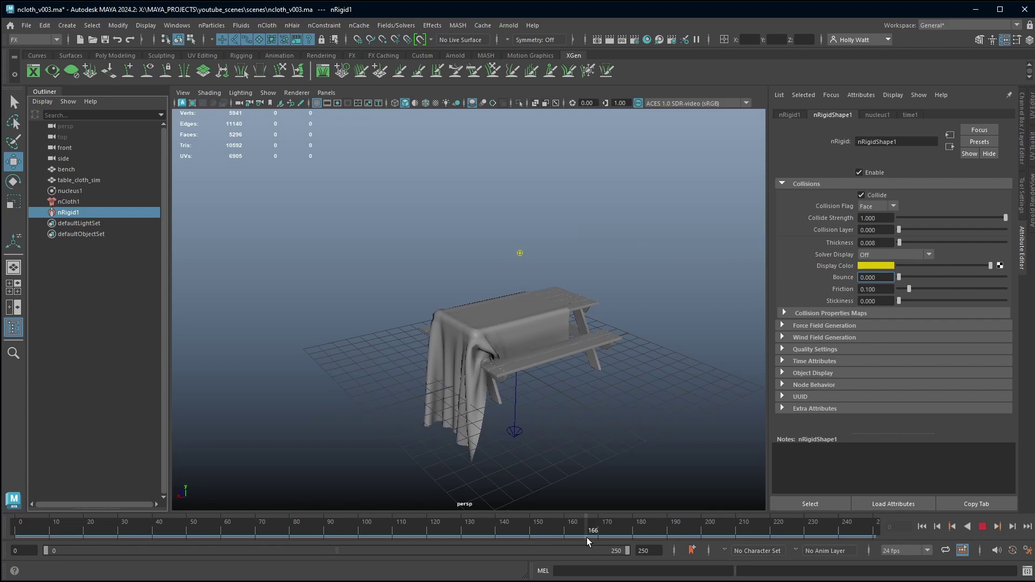
{"action": "mouse_move", "coordinate": [417, 535]}
{"action": "left_mouse_down"}
{"action": "mouse_move", "coordinate": [167, 533]}
{"action": "mouse_move", "coordinate": [691, 535]}
{"action": "mouse_move", "coordinate": [42, 539]}
{"action": "mouse_move", "coordinate": [727, 505]}
{"action": "mouse_move", "coordinate": [1, 519]}
{"action": "mouse_move", "coordinate": [720, 493]}
{"action": "mouse_move", "coordinate": [3, 504]}
{"action": "left_mouse_up"}
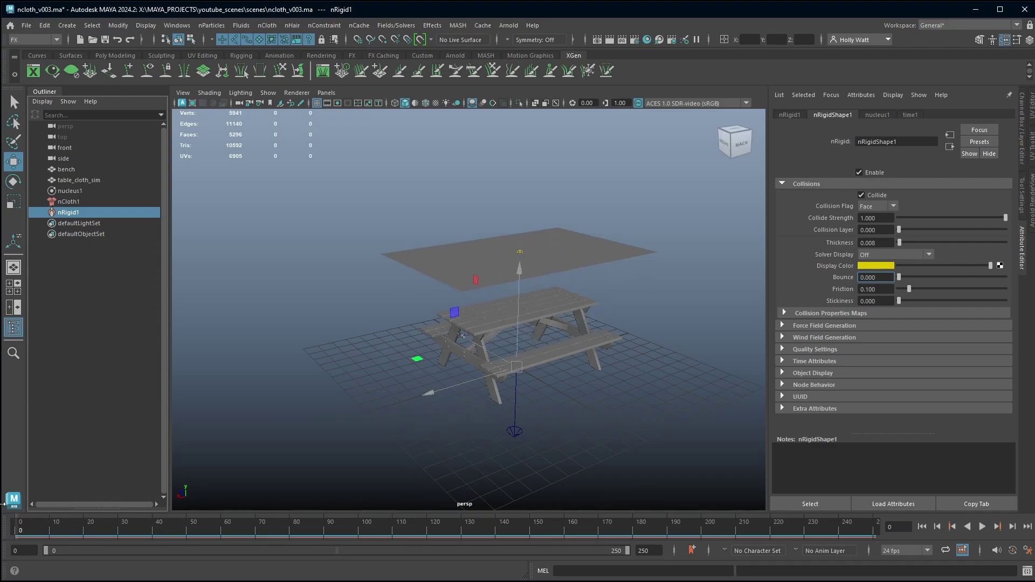
Set the Stickiness of the bench collider nRigid1 to 0.1.
{"action": "left_click", "coordinate": [879, 301]}
{"action": "left_click", "coordinate": [109, 214]}
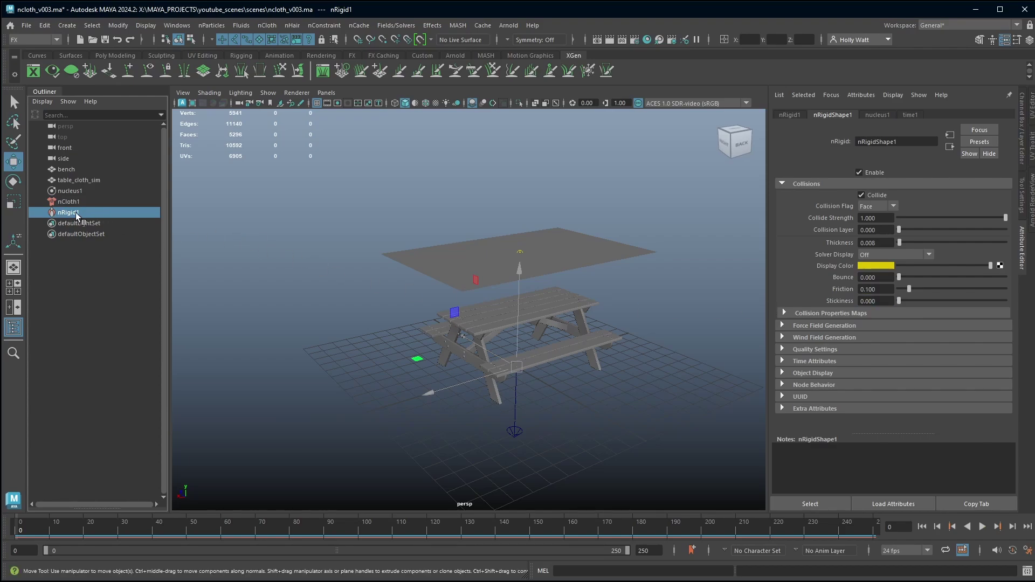
{"action": "left_click", "coordinate": [879, 301]}
{"action": "type", "text": "0.1"}
{"action": "key", "text": "Return"}
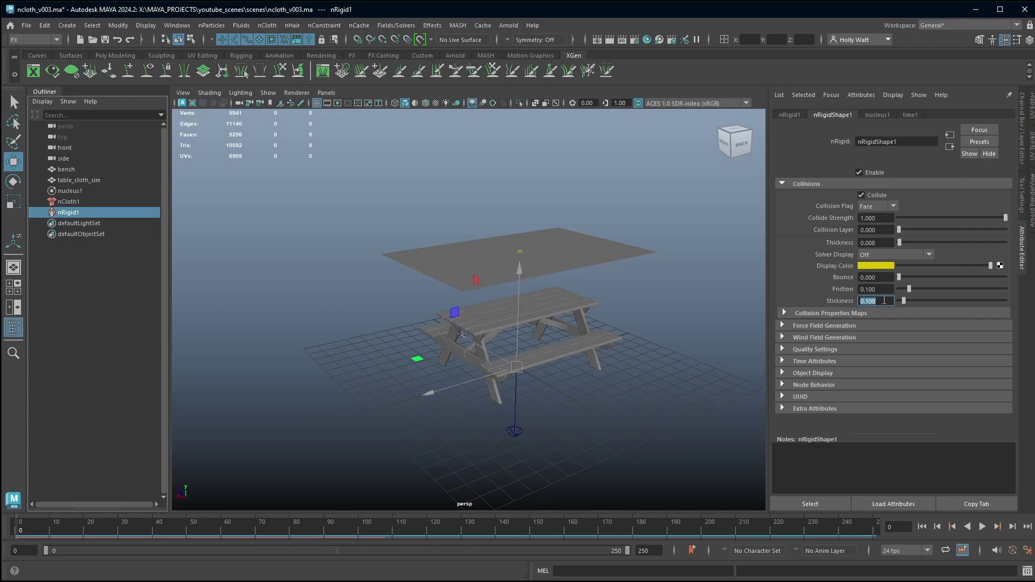
Run the cloth simulation twice from frame 0, checking how the tablecloth settles on the bench with the current stickiness.
{"action": "left_click", "coordinate": [984, 525]}
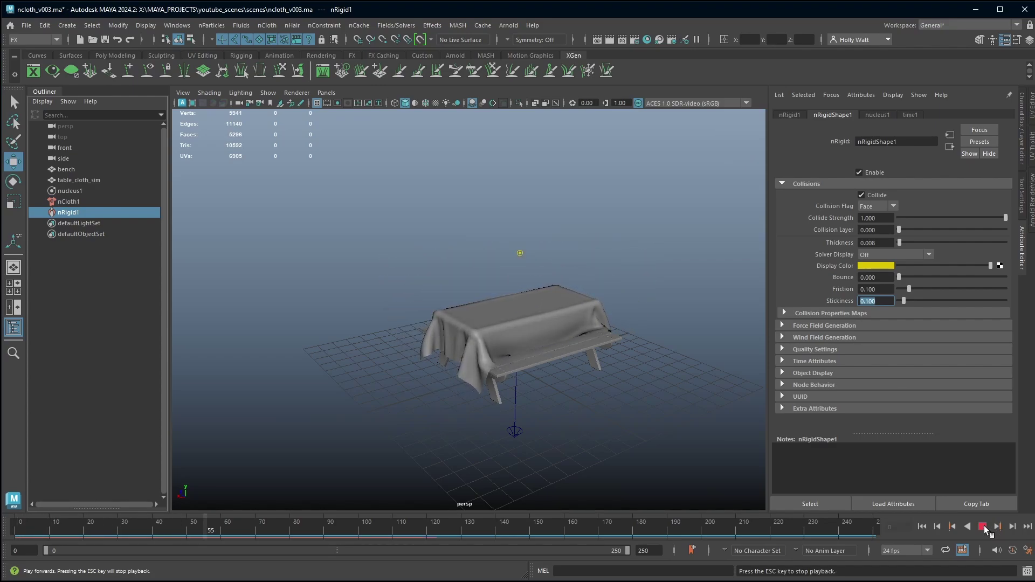
{"action": "mouse_move", "coordinate": [20, 522]}
{"action": "left_mouse_down"}
{"action": "mouse_move", "coordinate": [111, 522]}
{"action": "mouse_move", "coordinate": [16, 531]}
{"action": "left_mouse_up"}
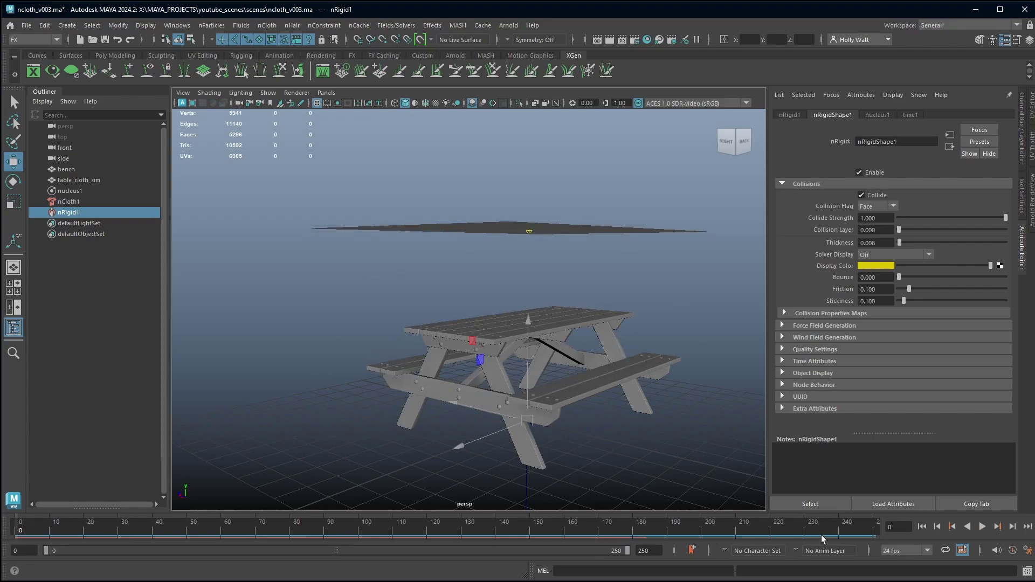
{"action": "left_click", "coordinate": [984, 526]}
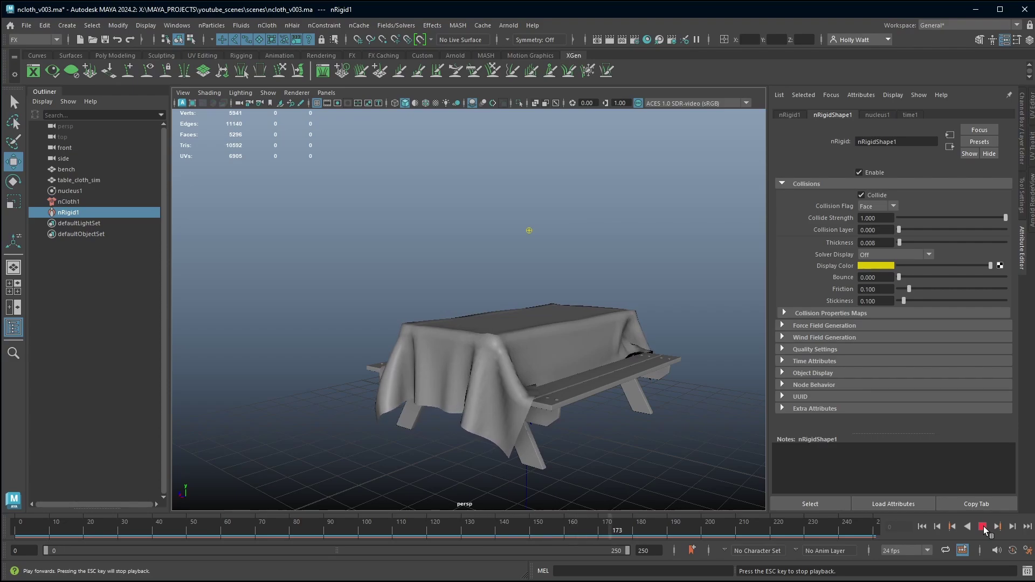
{"action": "left_click", "coordinate": [983, 526]}
{"action": "left_click_drag", "start_coordinate": [575, 499], "coordinate": [531, 394], "text": "alt"}
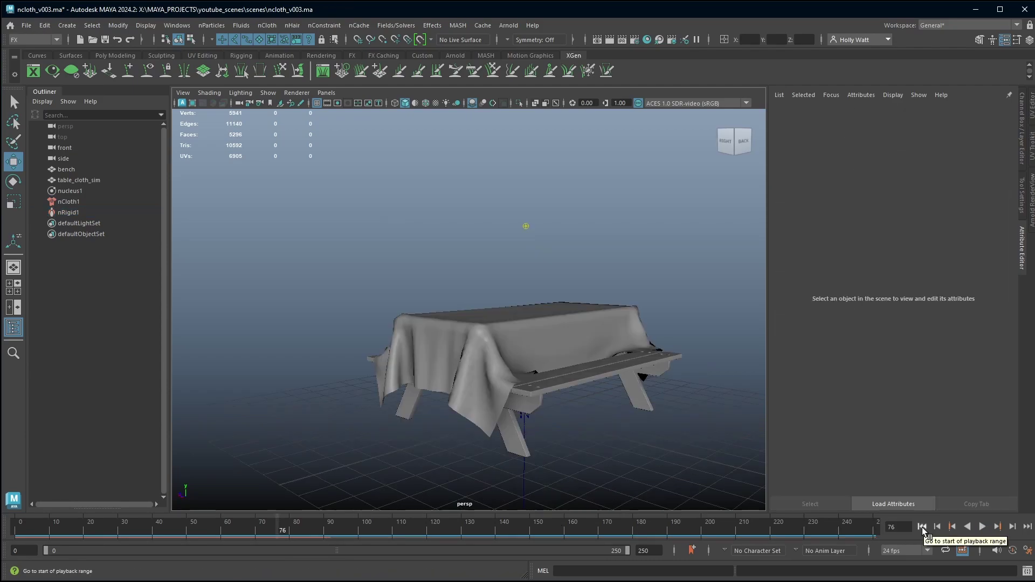
{"action": "left_click_drag", "start_coordinate": [282, 521], "coordinate": [76, 527]}
Set the Stickiness of the bench collider nRigid1 to 0.2 and rewind the timeline to frame 0.
{"action": "left_click", "coordinate": [69, 212]}
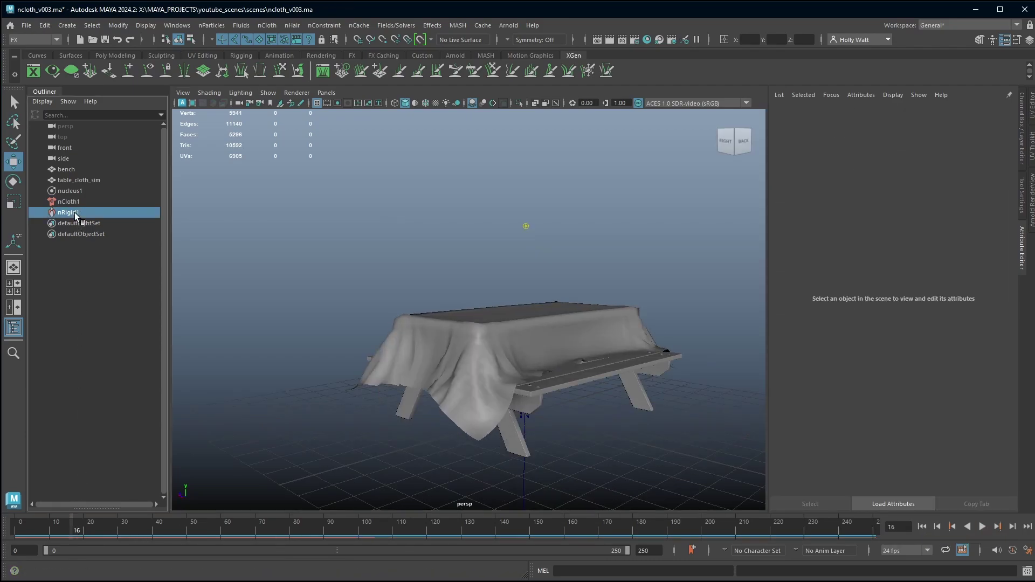
{"action": "left_click", "coordinate": [885, 298]}
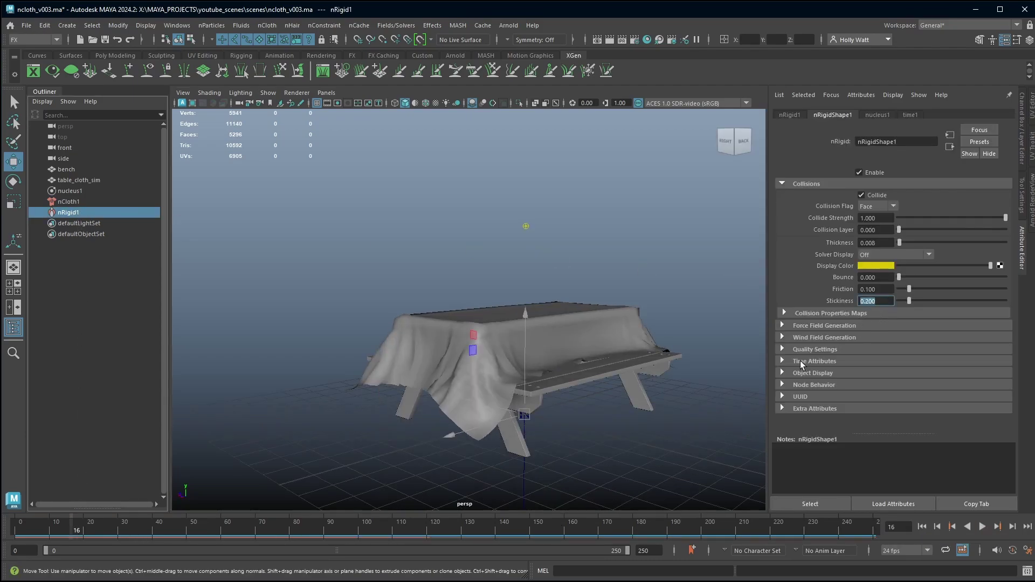
{"action": "left_click_drag", "start_coordinate": [64, 525], "coordinate": [12, 528]}
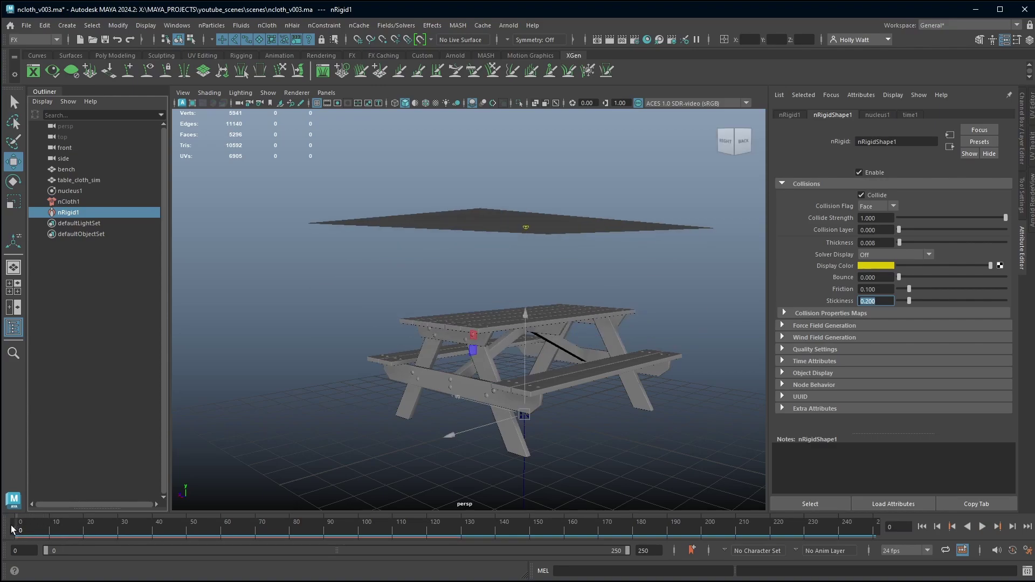
Play the simulation again, stop around frame 128 and examine up close where the tablecloth meets the bench seat.
{"action": "left_click", "coordinate": [984, 527]}
{"action": "left_click_drag", "start_coordinate": [431, 536], "coordinate": [364, 526]}
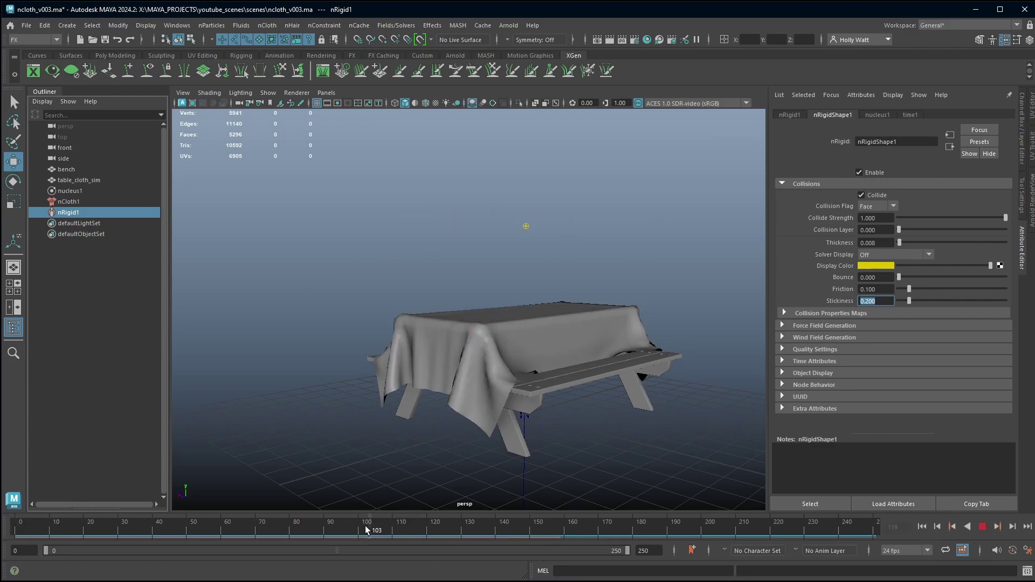
{"action": "left_click_drag", "start_coordinate": [163, 538], "coordinate": [338, 539]}
{"action": "left_click_drag", "start_coordinate": [313, 390], "coordinate": [260, 380], "text": "alt"}
{"action": "right_click_drag", "start_coordinate": [260, 380], "coordinate": [402, 406], "text": "alt"}
{"action": "middle_click_drag", "start_coordinate": [402, 406], "coordinate": [425, 355], "text": "alt"}
{"action": "left_click_drag", "start_coordinate": [425, 354], "coordinate": [390, 376], "text": "alt"}
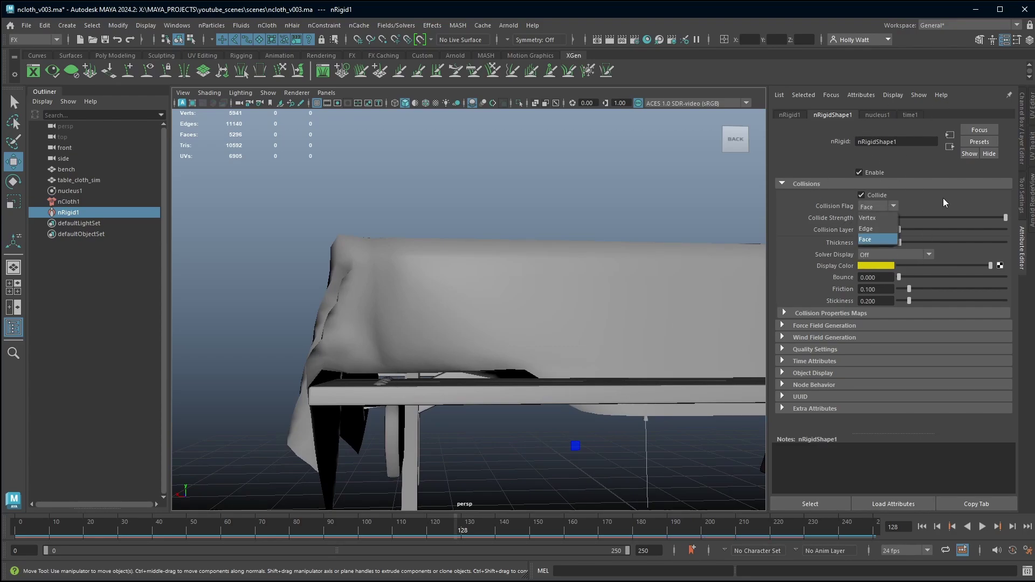
Set the collision Thickness of the bench collider nRigid1 to 0 and return to the start of the playback range.
{"action": "left_click", "coordinate": [929, 204]}
{"action": "left_click", "coordinate": [881, 244]}
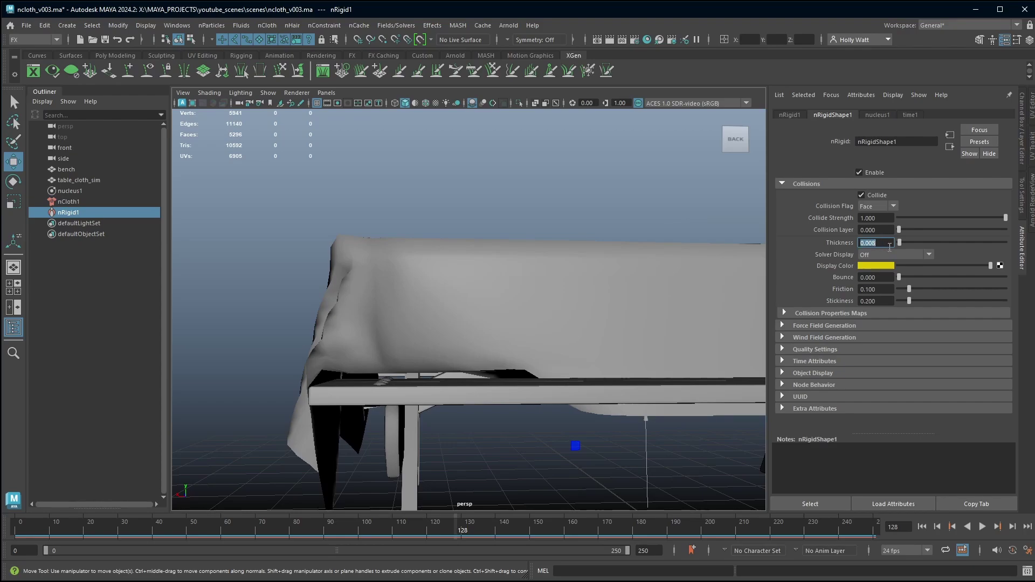
{"action": "type", "text": "0.0"}
{"action": "key", "text": "Return"}
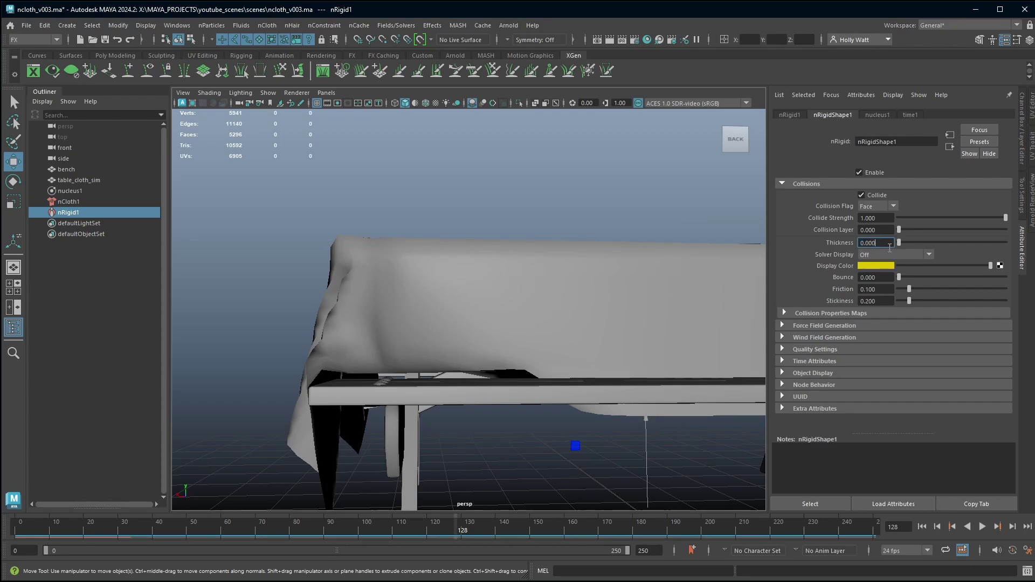
{"action": "left_click", "coordinate": [922, 527]}
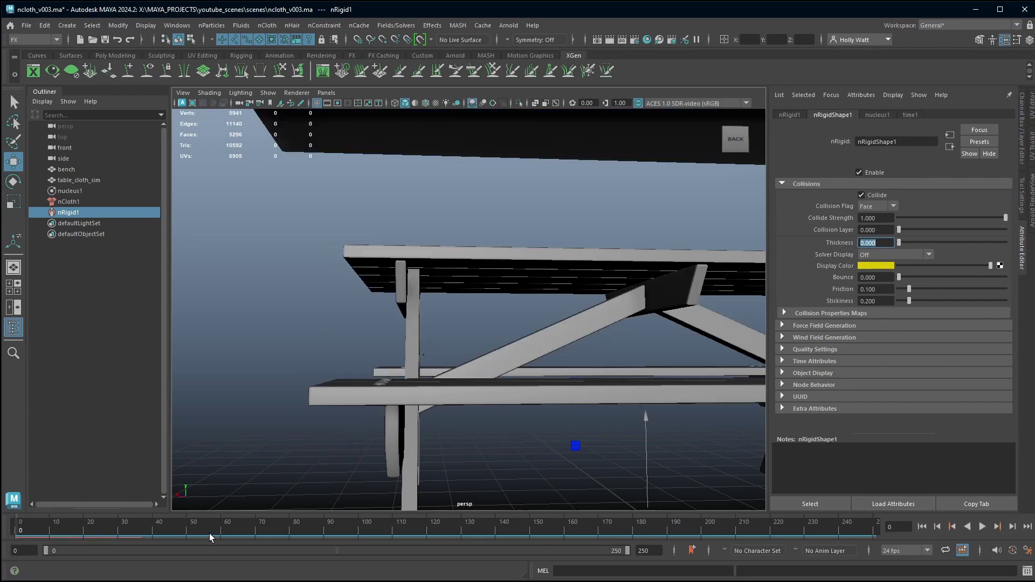
Replay the simulation to frame 128, select the tablecloth and examine its mesh along the bench seat from several angles.
{"action": "left_click_drag", "start_coordinate": [396, 368], "coordinate": [504, 366], "text": "alt"}
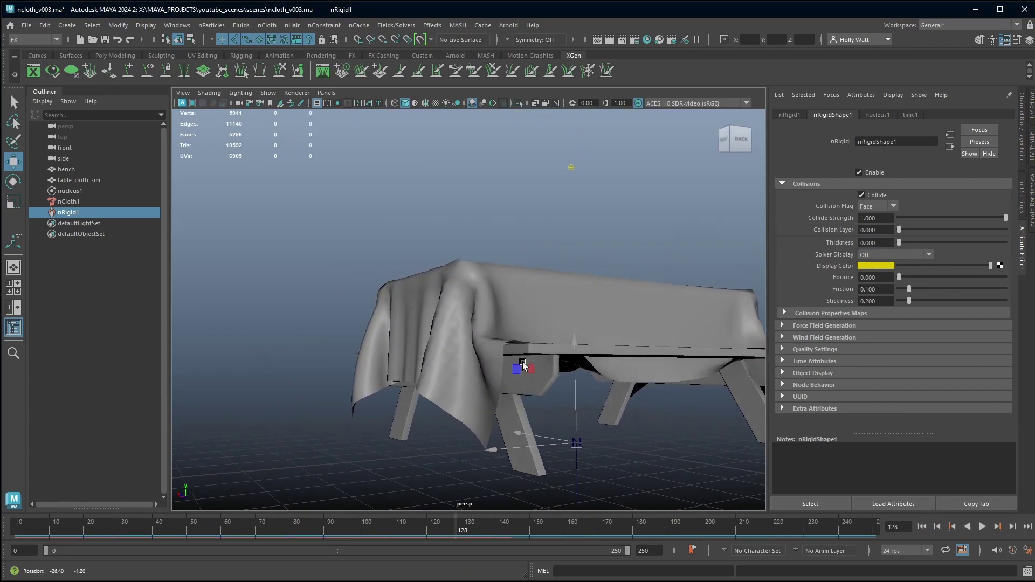
{"action": "mouse_move", "coordinate": [474, 366]}
{"action": "right_mouse_down", "text": "alt"}
{"action": "mouse_move", "coordinate": [555, 380]}
{"action": "mouse_move", "coordinate": [461, 376]}
{"action": "right_mouse_up", "text": "alt"}
{"action": "left_click_drag", "start_coordinate": [461, 379], "coordinate": [455, 339], "text": "alt"}
{"action": "left_click", "coordinate": [455, 350]}
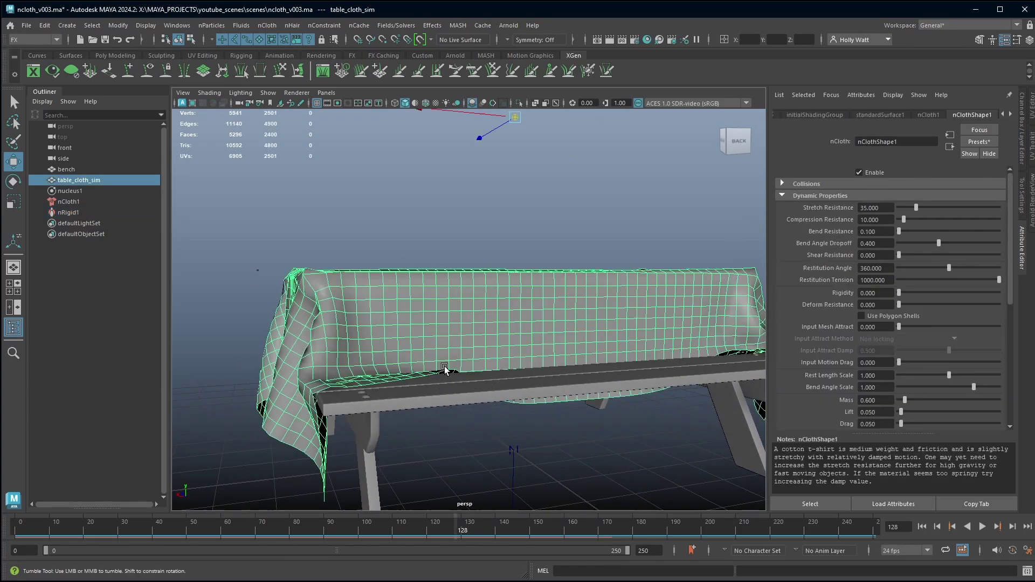
{"action": "left_click_drag", "start_coordinate": [398, 364], "coordinate": [555, 345], "text": "alt"}
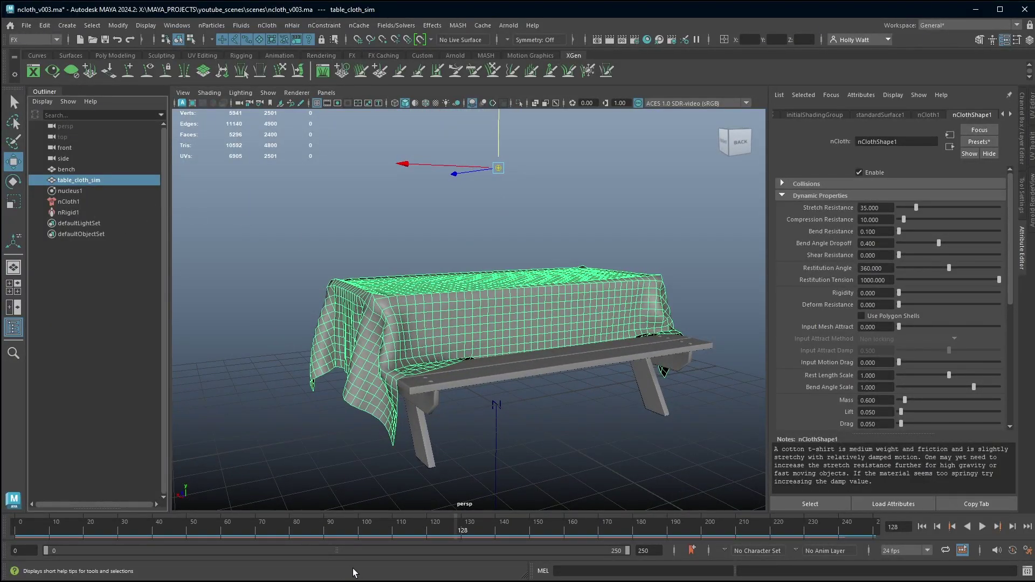
{"action": "left_click_drag", "start_coordinate": [519, 416], "coordinate": [478, 469], "text": "alt"}
Duplicate table_cloth_sim at frame 92 and rename the copy table_cloth_geo.
{"action": "left_click_drag", "start_coordinate": [208, 533], "coordinate": [332, 531]}
{"action": "left_click_drag", "start_coordinate": [580, 440], "coordinate": [481, 427], "text": "alt"}
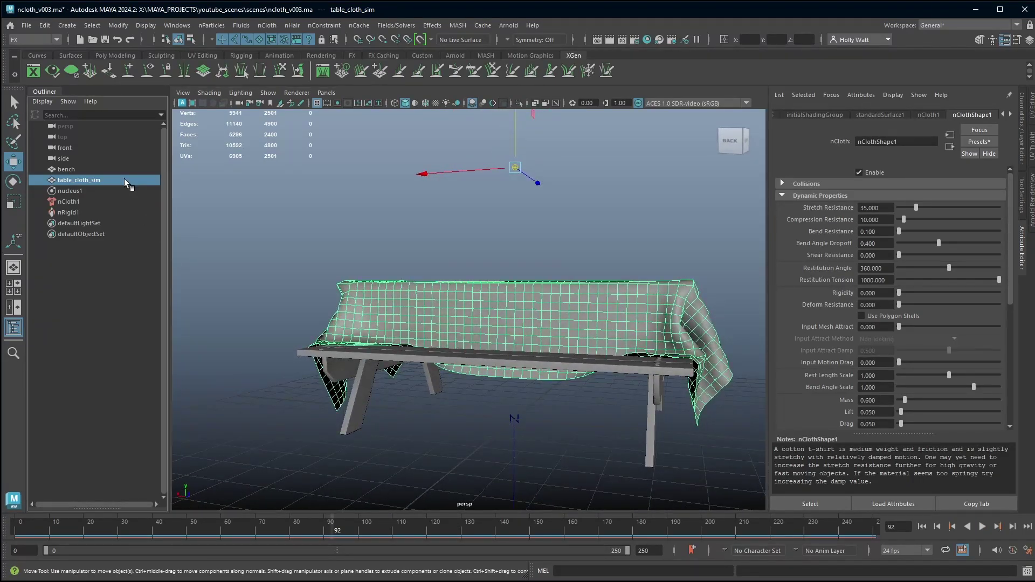
{"action": "key", "text": "ctrl+d"}
{"action": "double_click", "coordinate": [117, 224]}
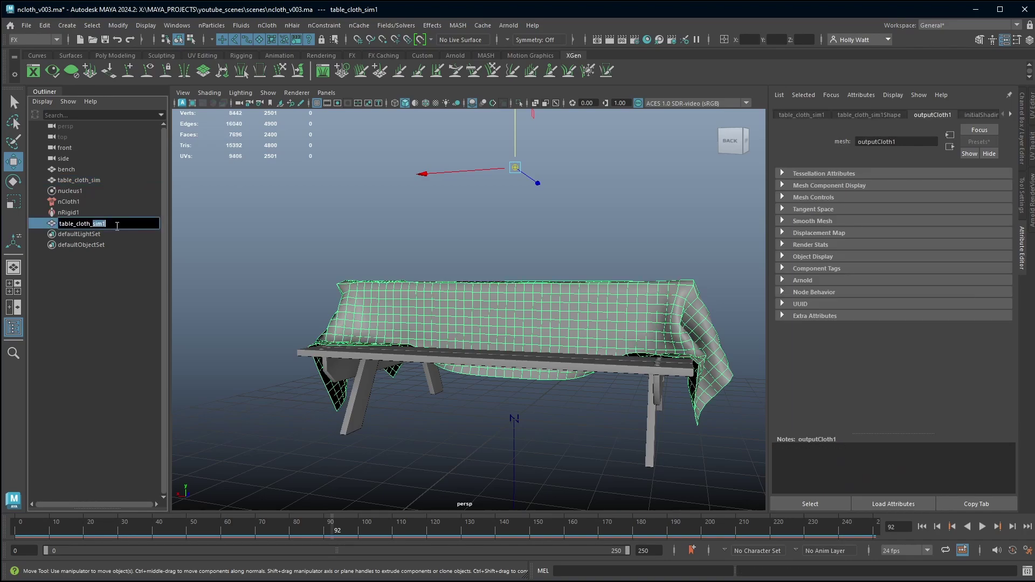
{"action": "key", "text": "Return"}
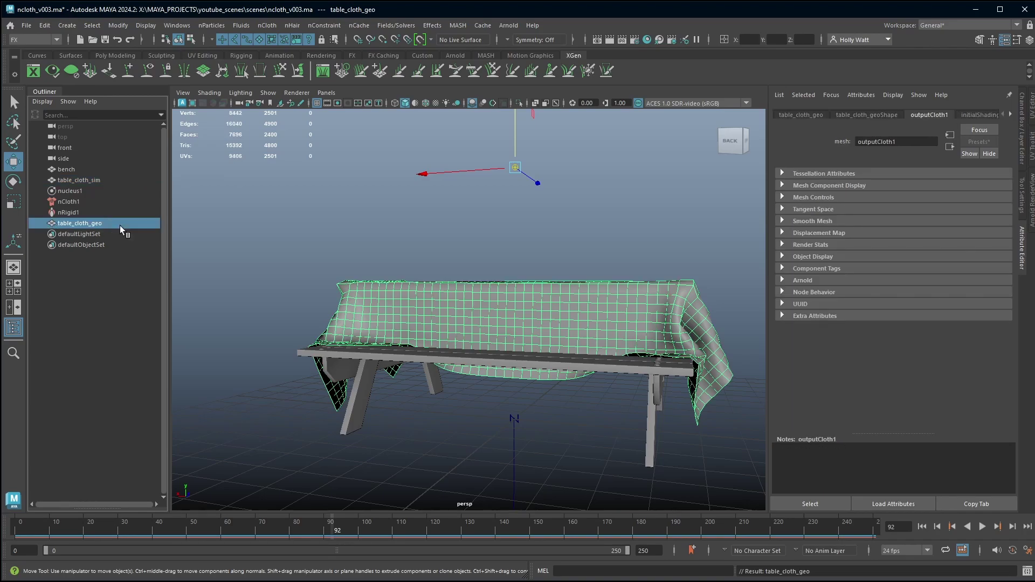
Hide table_cloth_sim, nucleus1, nCloth1 and nRigid1 together.
{"action": "left_click", "coordinate": [105, 213]}
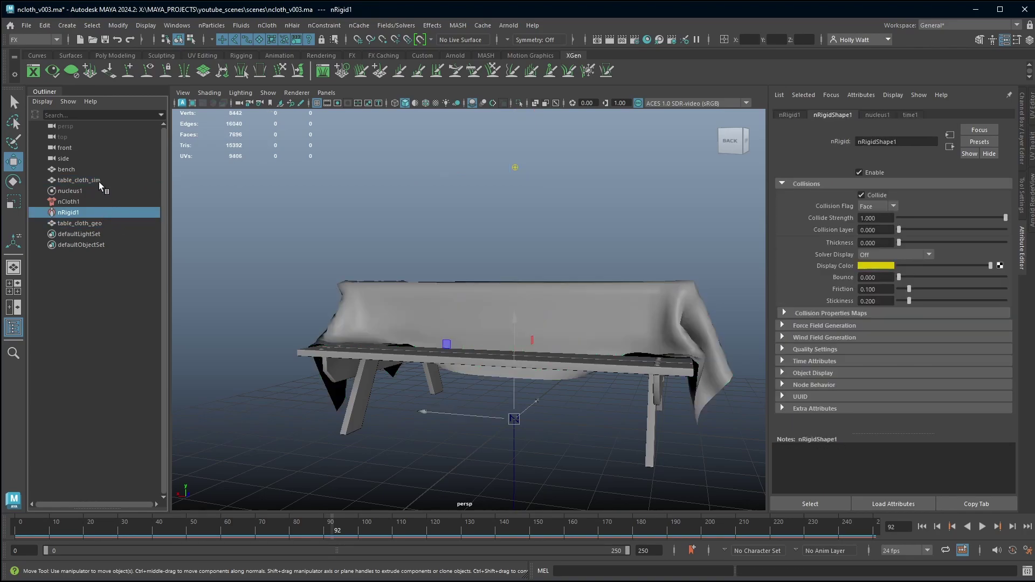
{"action": "left_click", "coordinate": [98, 182], "text": "shift"}
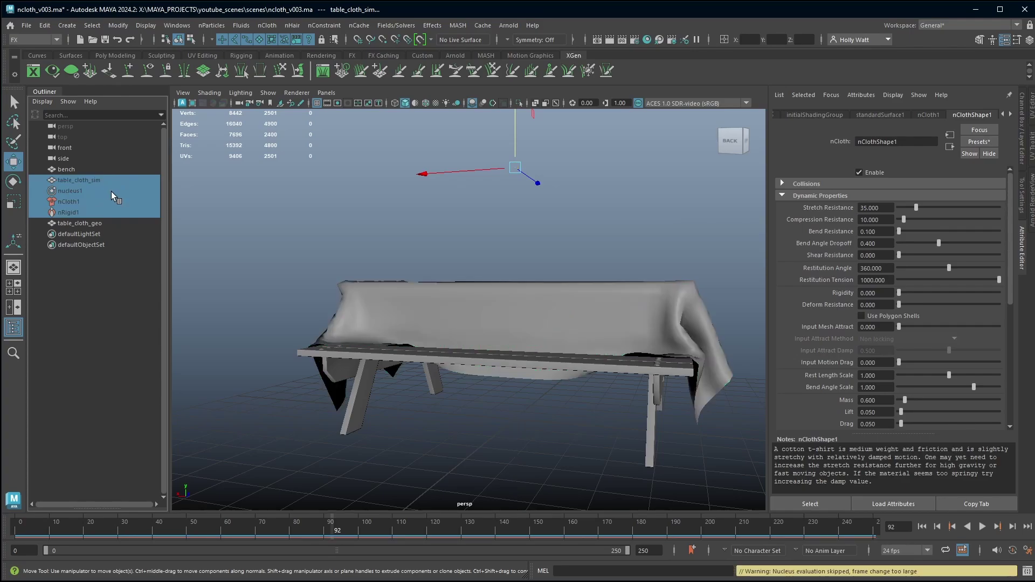
Turn on smooth mesh preview for table_cloth_geo and check its folds from around the table.
{"action": "left_click", "coordinate": [90, 222]}
{"action": "left_click_drag", "start_coordinate": [442, 362], "coordinate": [516, 372], "text": "alt"}
{"action": "key", "text": "3"}
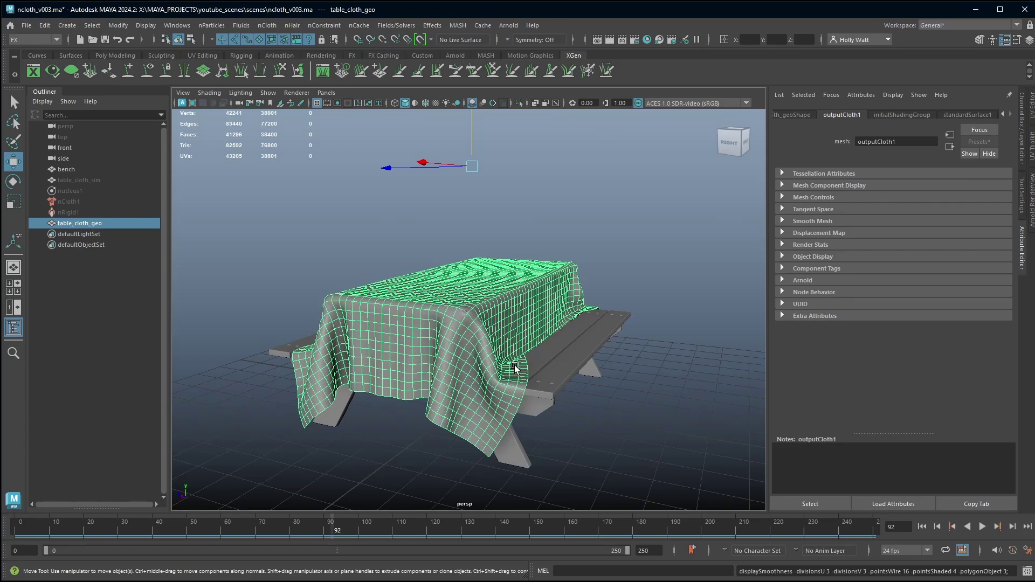
{"action": "left_click", "coordinate": [640, 274]}
{"action": "left_click_drag", "start_coordinate": [572, 381], "coordinate": [462, 319], "text": "alt"}
{"action": "left_click", "coordinate": [462, 319]}
{"action": "left_click_drag", "start_coordinate": [460, 361], "coordinate": [456, 379], "text": "alt"}
{"action": "right_click_drag", "start_coordinate": [456, 379], "coordinate": [471, 357], "text": "alt"}
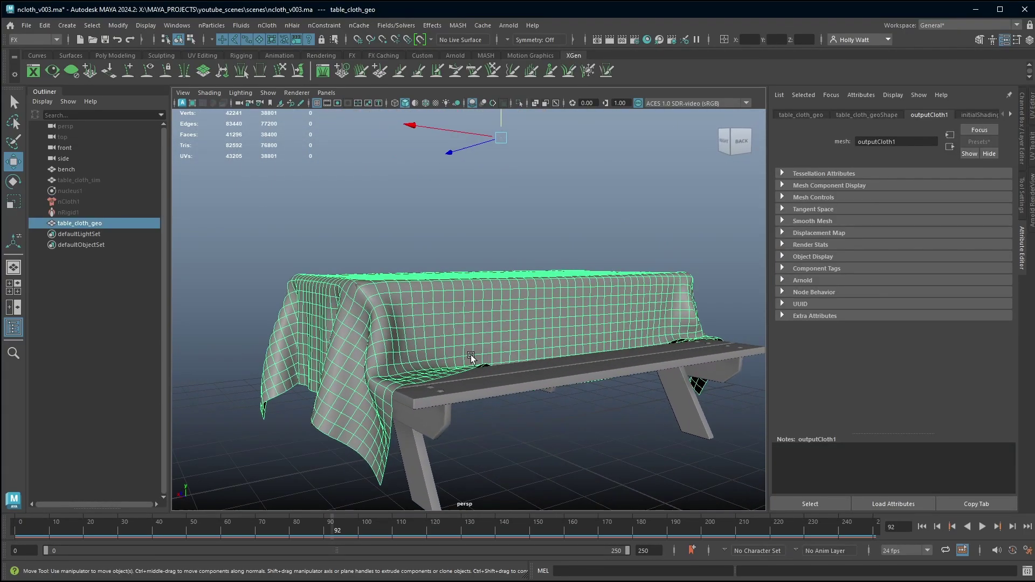
Extrude all faces of table_cloth_geo with a Thickness of -0.01, inspect the surface and return to object selection.
{"action": "right_click", "coordinate": [470, 322], "text": "shift"}
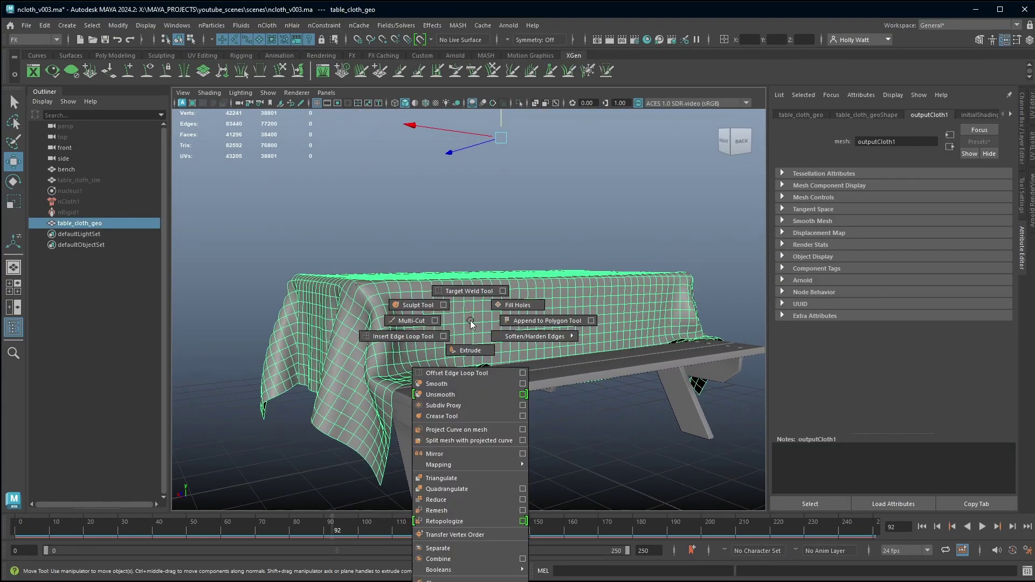
{"action": "left_click", "coordinate": [469, 351]}
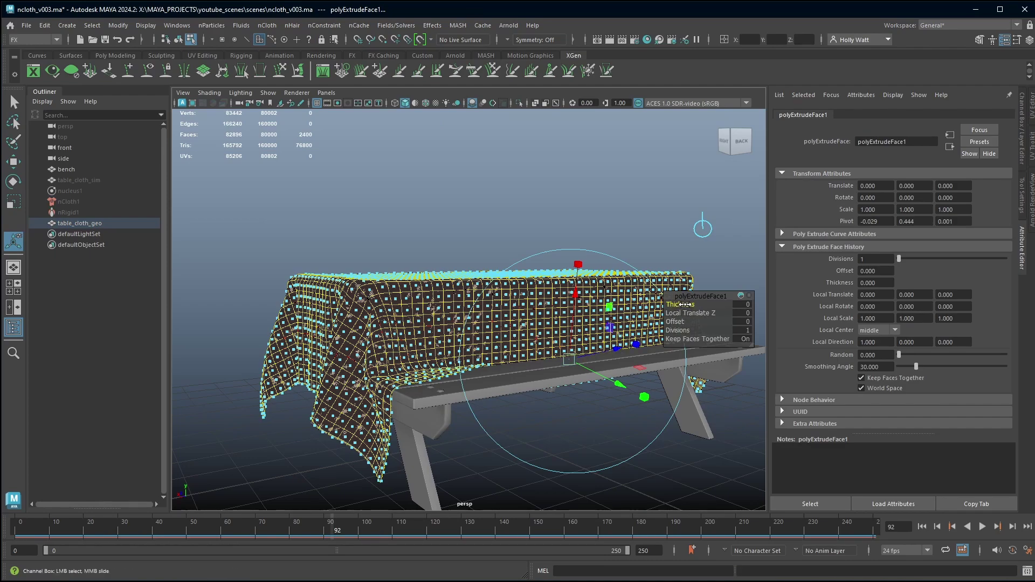
{"action": "left_click", "coordinate": [742, 303]}
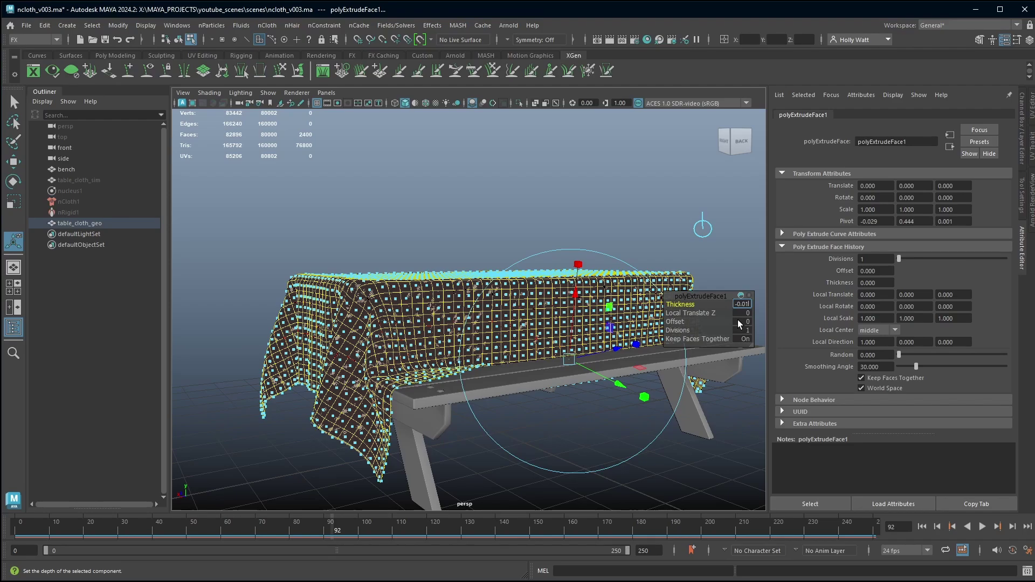
{"action": "key", "text": "Return"}
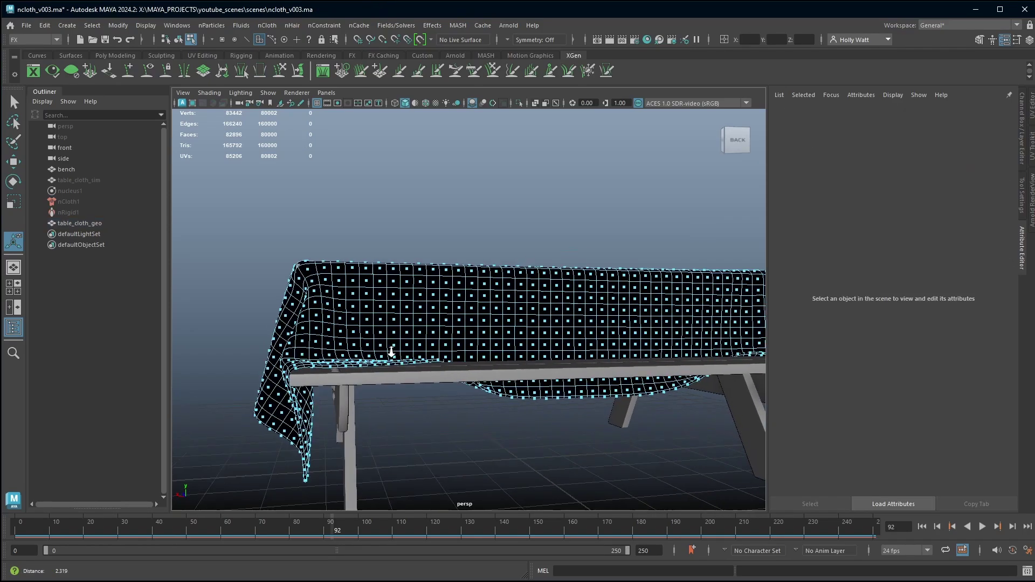
{"action": "right_click_drag", "start_coordinate": [392, 351], "coordinate": [462, 381], "text": "alt"}
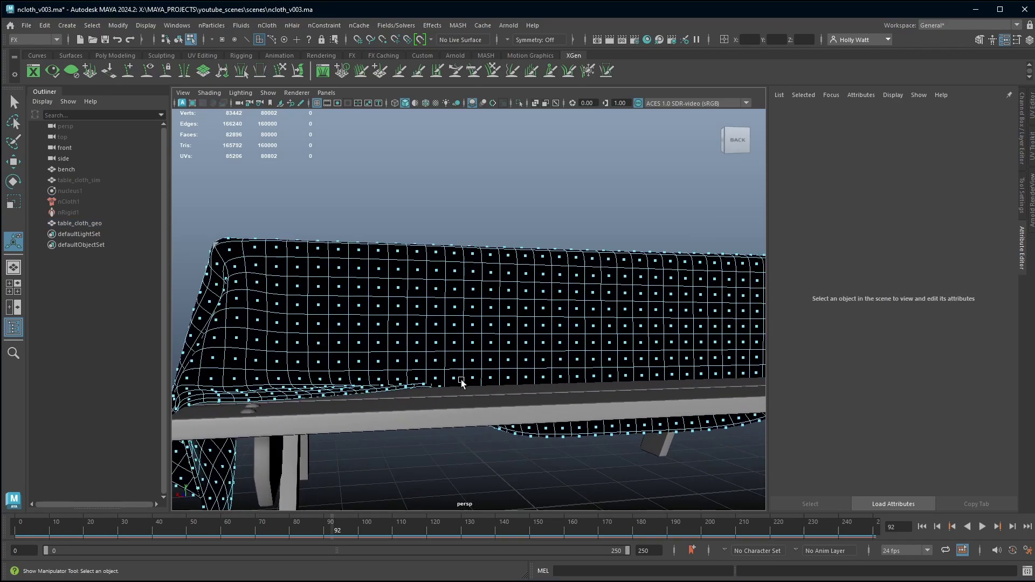
{"action": "left_click_drag", "start_coordinate": [462, 381], "coordinate": [431, 375], "text": "alt"}
{"action": "left_click_drag", "start_coordinate": [340, 362], "coordinate": [434, 342], "text": "alt"}
{"action": "right_click_drag", "start_coordinate": [432, 345], "coordinate": [470, 325]}
{"action": "key", "text": "q"}
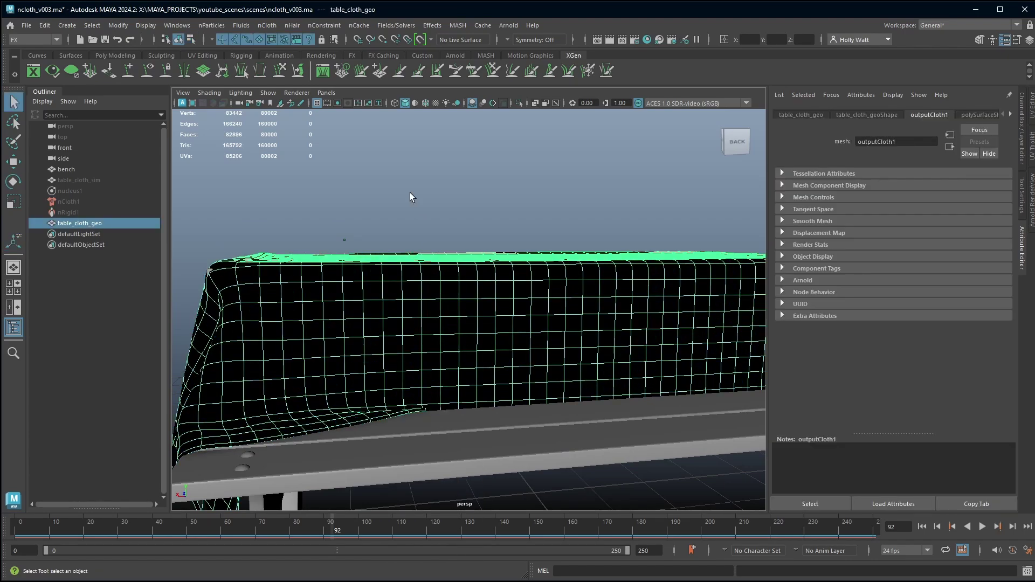
Switch to the Modeling menu set and reverse the normals of table_cloth_geo.
{"action": "left_click", "coordinate": [35, 43]}
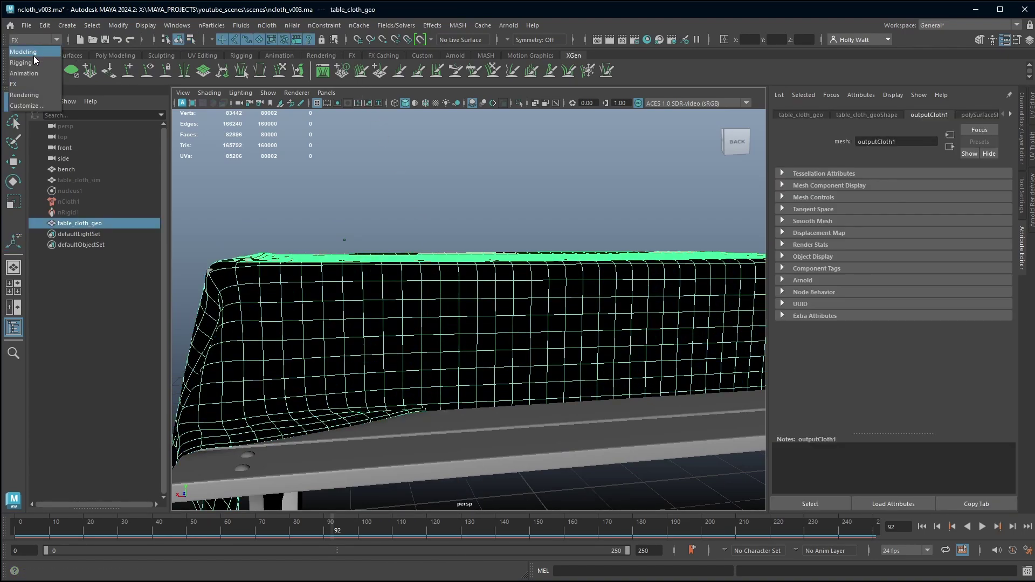
{"action": "left_click", "coordinate": [35, 60]}
{"action": "left_click", "coordinate": [34, 42]}
{"action": "left_click", "coordinate": [34, 51]}
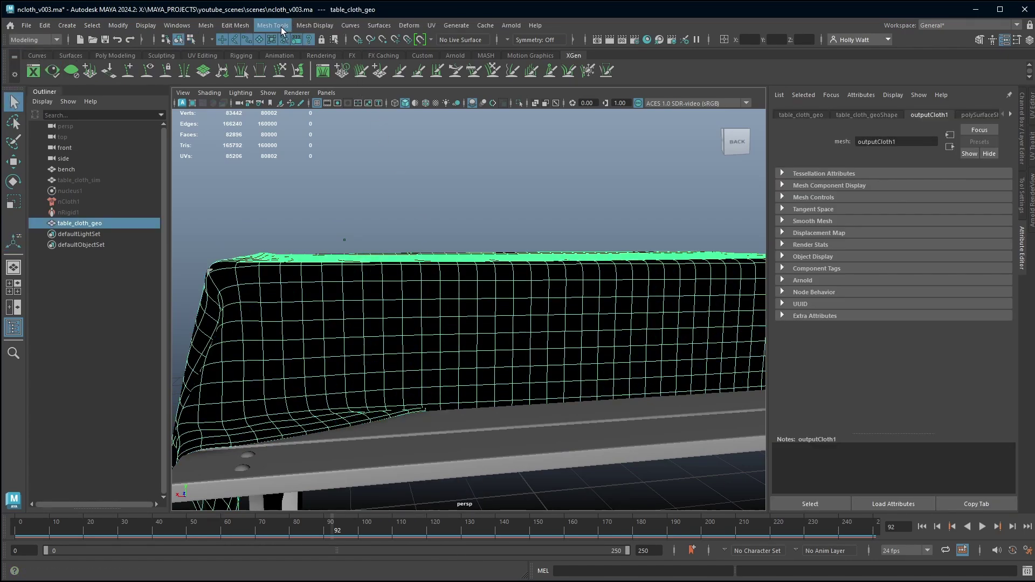
{"action": "left_click", "coordinate": [314, 25]}
{"action": "left_click", "coordinate": [329, 80]}
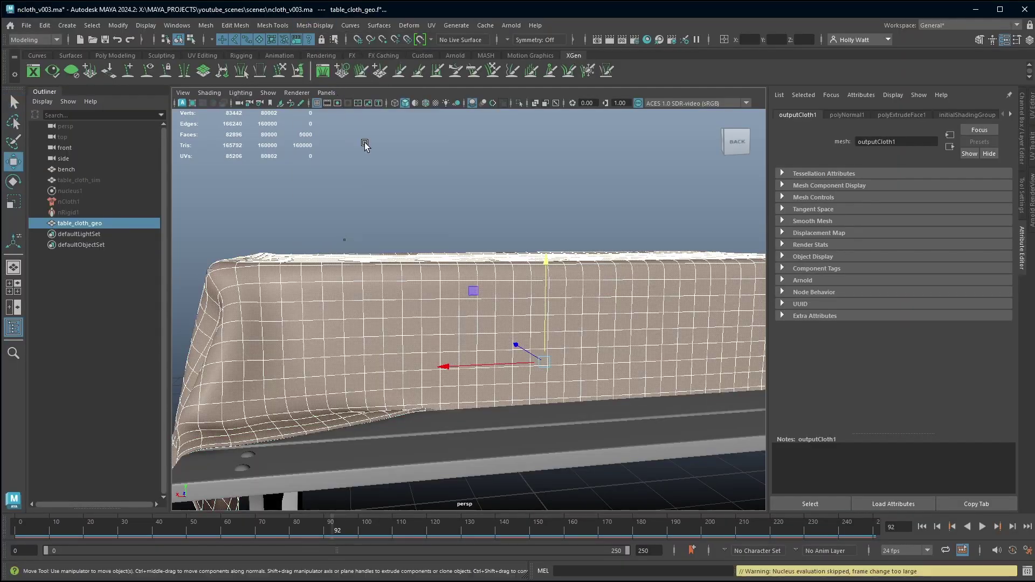
Examine the thickened tablecloth from several sides for spots where the tabletop corner pokes through, and reselect the whole mesh.
{"action": "right_click_drag", "start_coordinate": [505, 327], "coordinate": [326, 345], "text": "alt"}
{"action": "left_click_drag", "start_coordinate": [326, 345], "coordinate": [510, 357], "text": "alt"}
{"action": "right_click_drag", "start_coordinate": [509, 357], "coordinate": [631, 363], "text": "alt"}
{"action": "left_click_drag", "start_coordinate": [631, 363], "coordinate": [513, 351], "text": "alt"}
{"action": "right_click_drag", "start_coordinate": [435, 327], "coordinate": [497, 333], "text": "alt"}
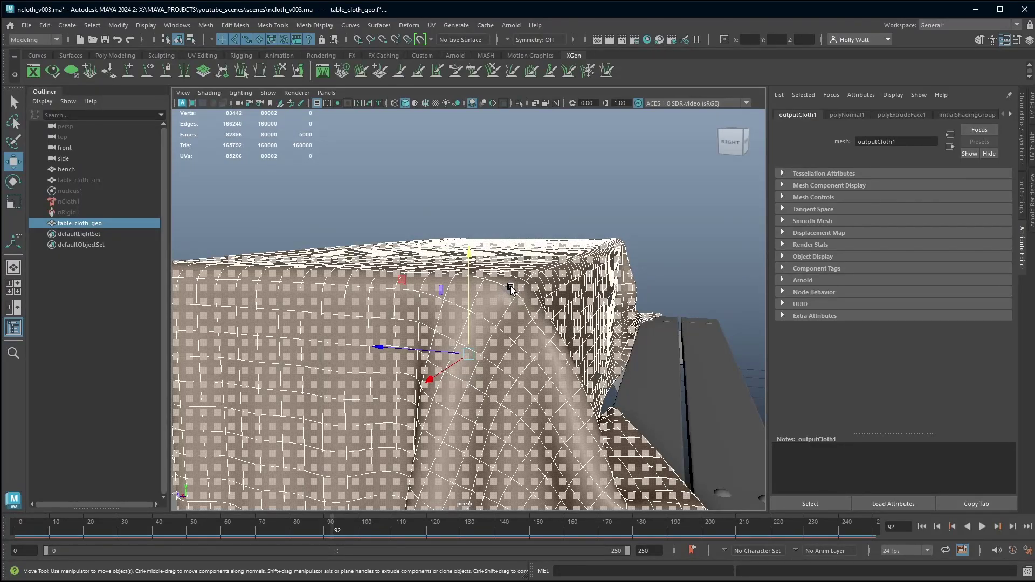
{"action": "left_click", "coordinate": [515, 291]}
{"action": "left_click", "coordinate": [561, 334]}
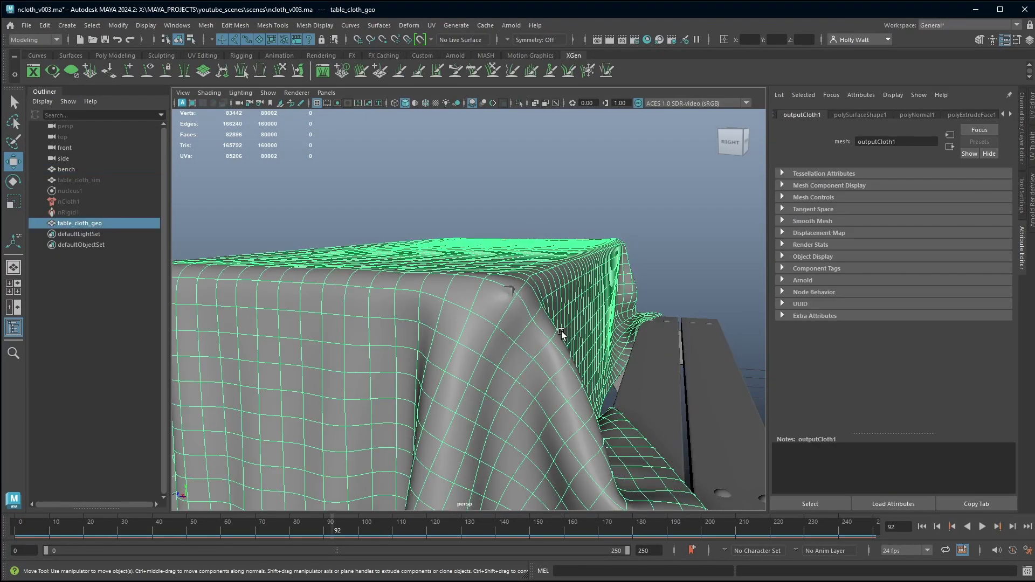
Select the vertex at the tablecloth's near tabletop corner and enable soft selection, narrowing its falloff to the immediately surrounding vertices.
{"action": "left_click_drag", "start_coordinate": [515, 316], "coordinate": [378, 371], "text": "alt"}
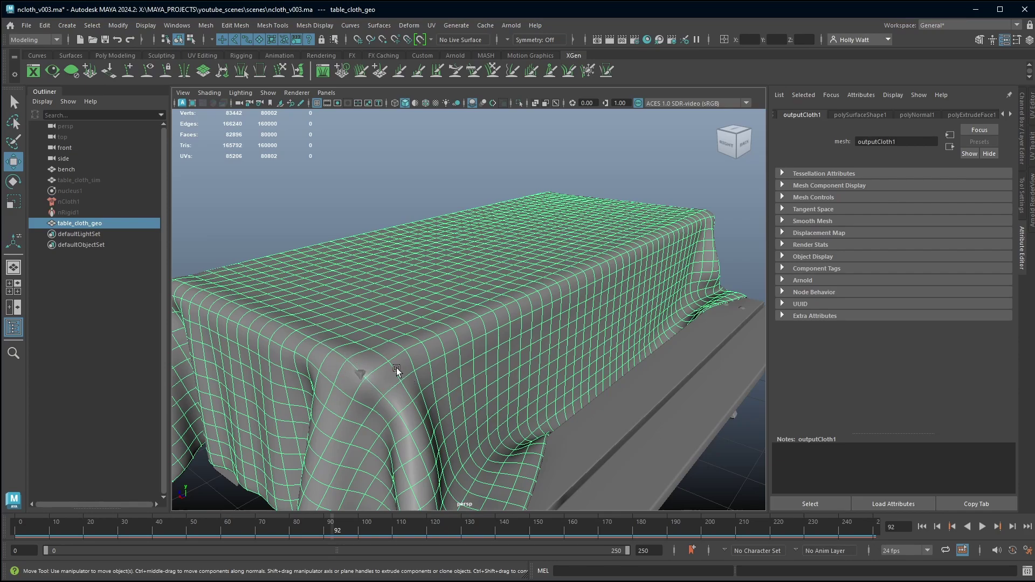
{"action": "right_click_drag", "start_coordinate": [370, 384], "coordinate": [335, 380]}
{"action": "left_click", "coordinate": [364, 378]}
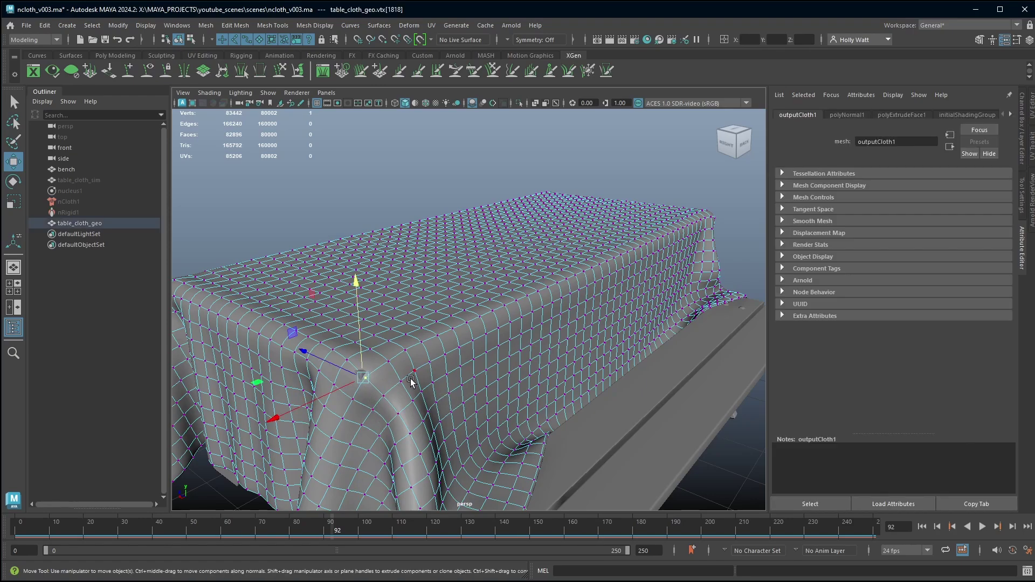
{"action": "key", "text": "b"}
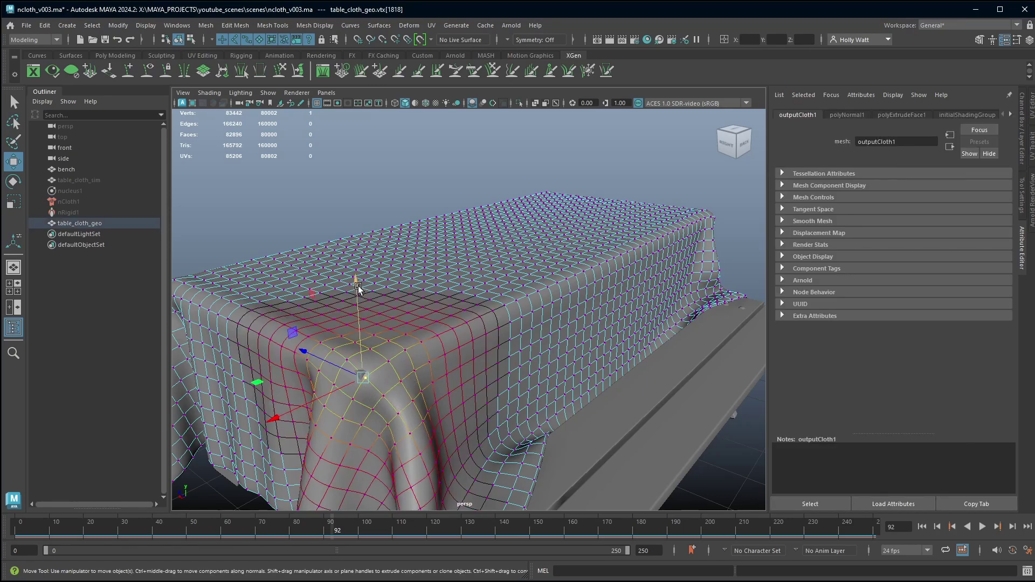
{"action": "left_click_drag", "start_coordinate": [397, 361], "coordinate": [216, 434]}
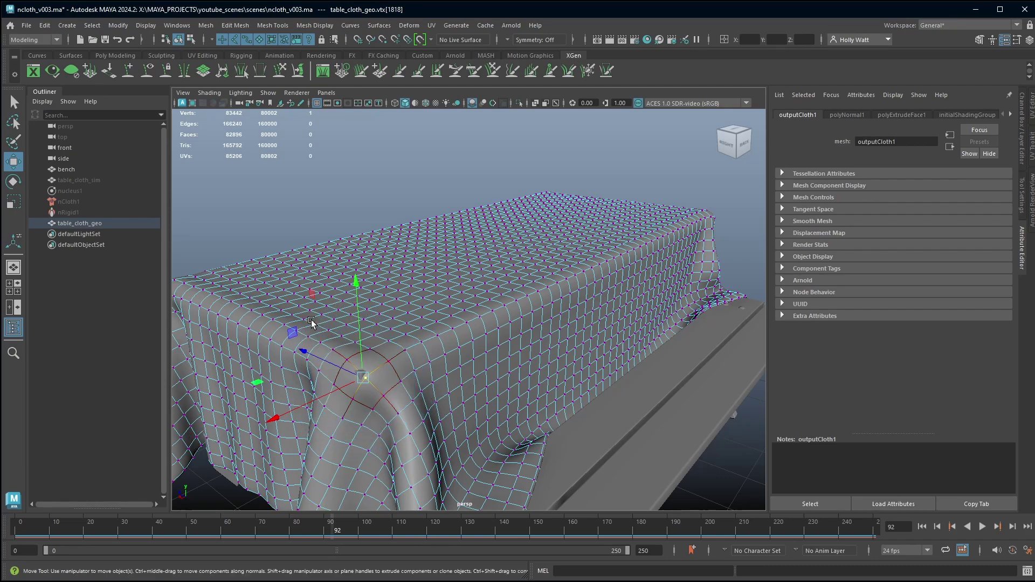
Widen the soft-selection falloff slightly, nudge the tablecloth's near corner up and outward to cover the tabletop corner, and return to object selection.
{"action": "left_click_drag", "start_coordinate": [351, 283], "coordinate": [351, 279]}
{"action": "key", "text": "b"}
{"action": "mouse_move", "coordinate": [383, 399]}
{"action": "left_mouse_down"}
{"action": "mouse_move", "coordinate": [396, 398]}
{"action": "mouse_move", "coordinate": [390, 407]}
{"action": "left_mouse_up"}
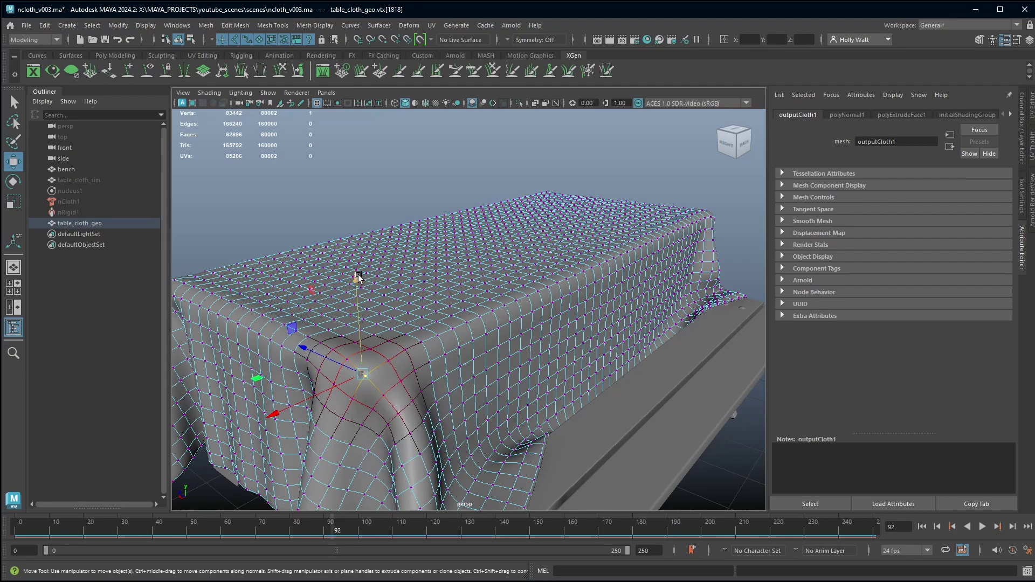
{"action": "left_click_drag", "start_coordinate": [356, 277], "coordinate": [356, 275]}
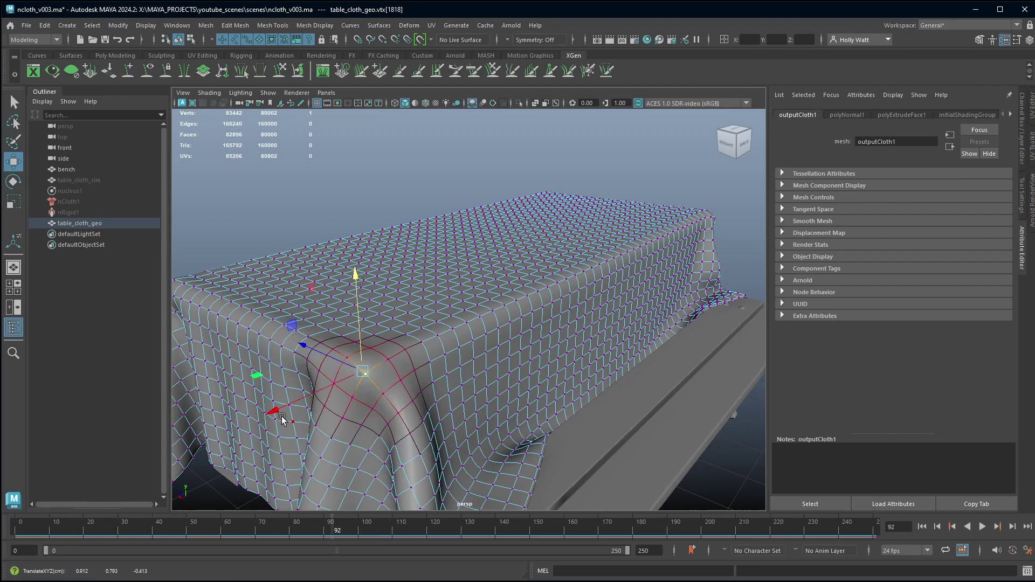
{"action": "left_click_drag", "start_coordinate": [275, 413], "coordinate": [270, 412]}
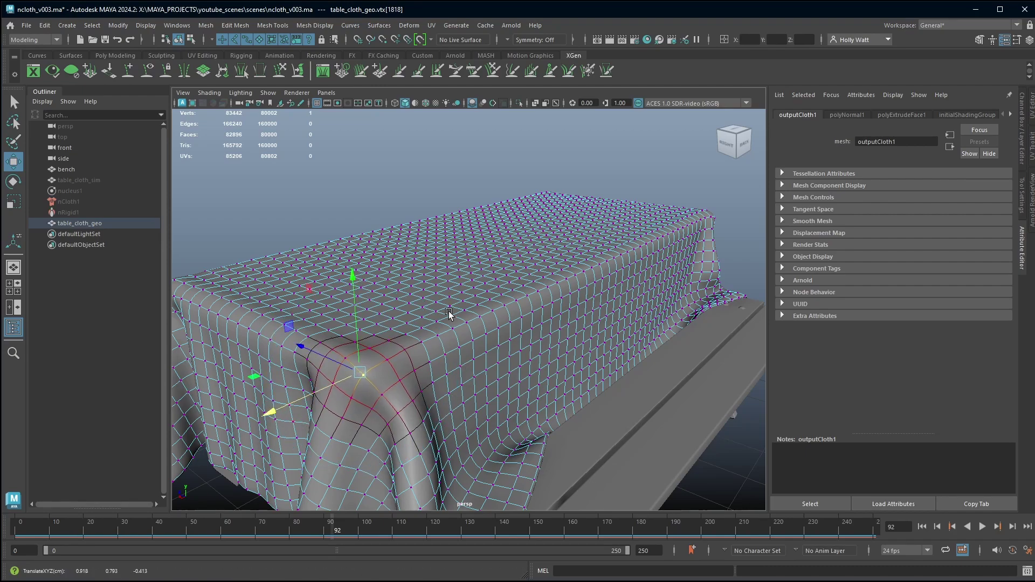
{"action": "right_click_drag", "start_coordinate": [451, 314], "coordinate": [479, 294]}
Examine the corrected tablecloth on the picnic table from several sides, deselecting it to check the shaded surface without wireframe.
{"action": "right_click_drag", "start_coordinate": [631, 414], "coordinate": [509, 391], "text": "alt"}
{"action": "left_click_drag", "start_coordinate": [509, 390], "coordinate": [502, 381], "text": "alt"}
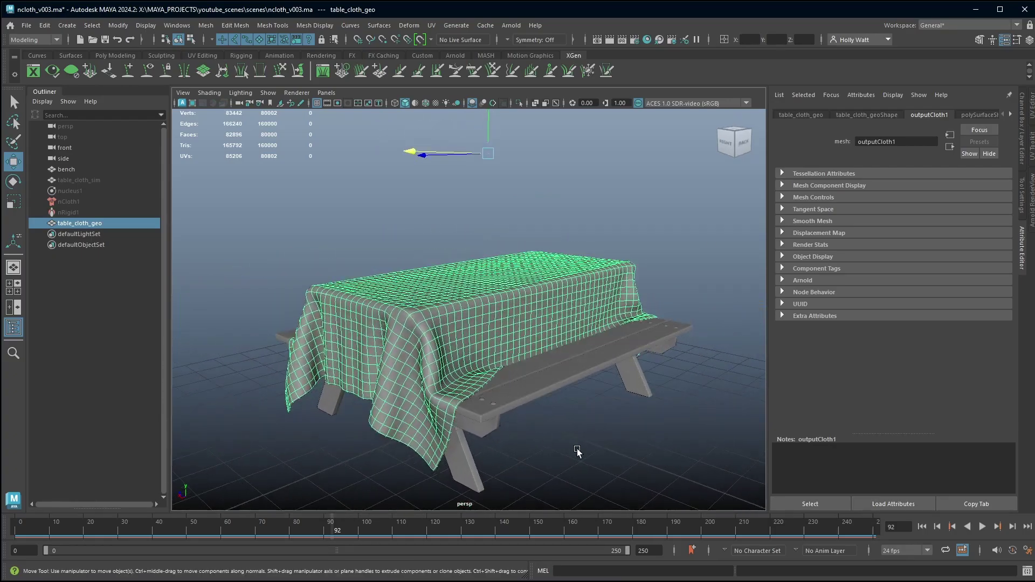
{"action": "left_click", "coordinate": [574, 447]}
{"action": "left_click_drag", "start_coordinate": [647, 421], "coordinate": [488, 346], "text": "alt"}
{"action": "left_click", "coordinate": [455, 406]}
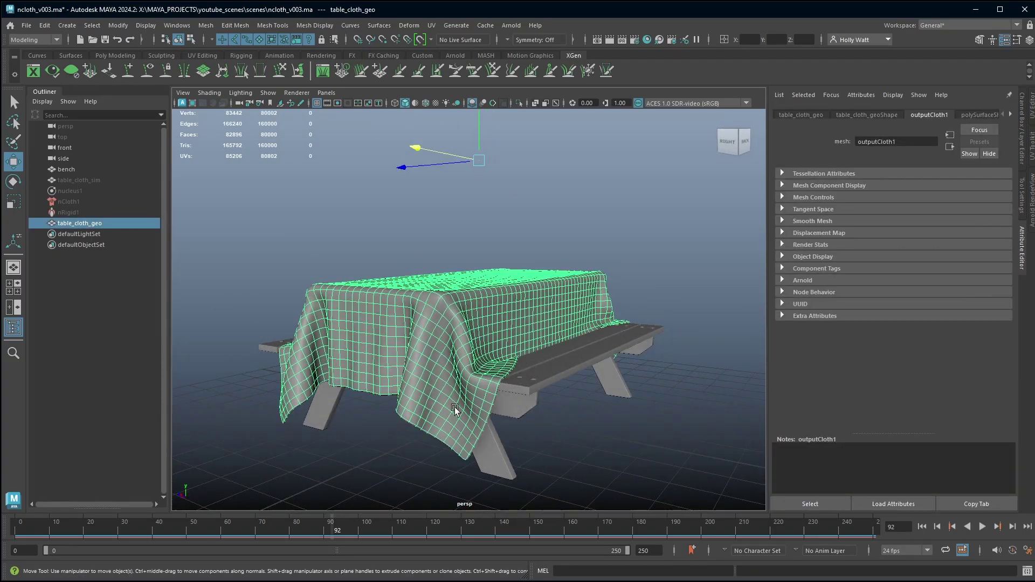
{"action": "left_click_drag", "start_coordinate": [454, 406], "coordinate": [405, 279], "text": "alt"}
{"action": "left_click_drag", "start_coordinate": [381, 407], "coordinate": [463, 399], "text": "alt"}
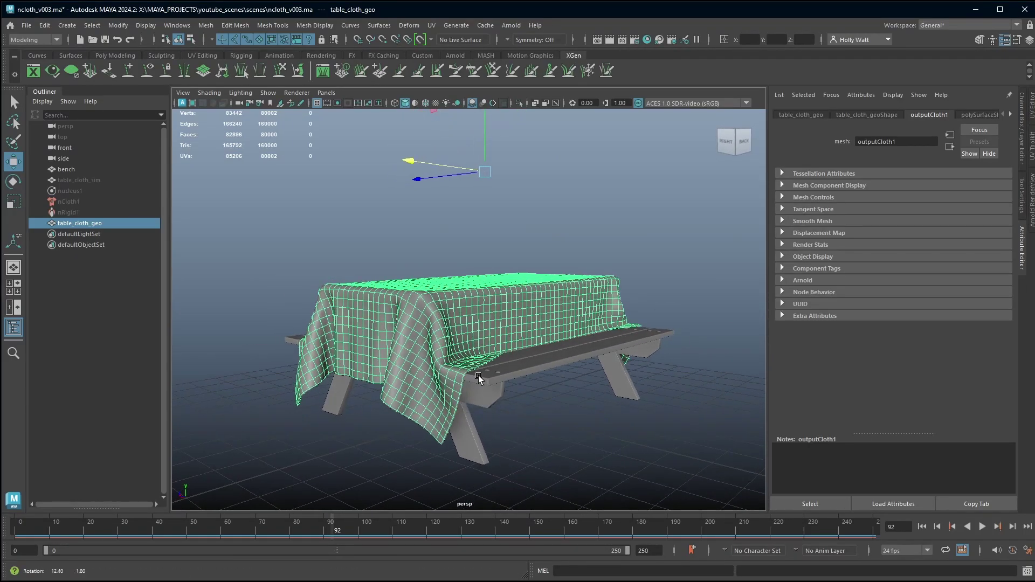
{"action": "left_click", "coordinate": [557, 435]}
{"action": "left_click_drag", "start_coordinate": [557, 435], "coordinate": [654, 418], "text": "alt"}
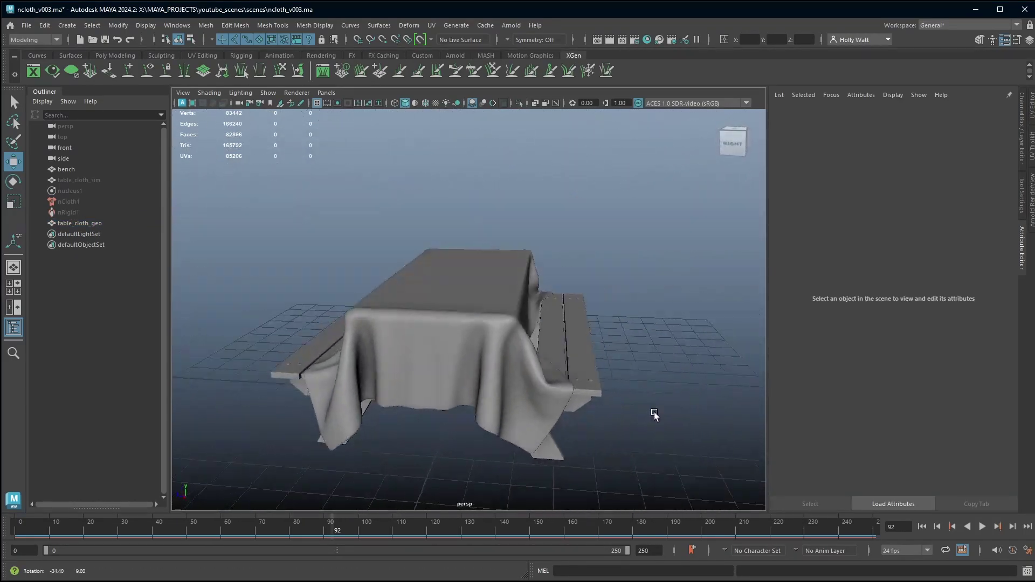